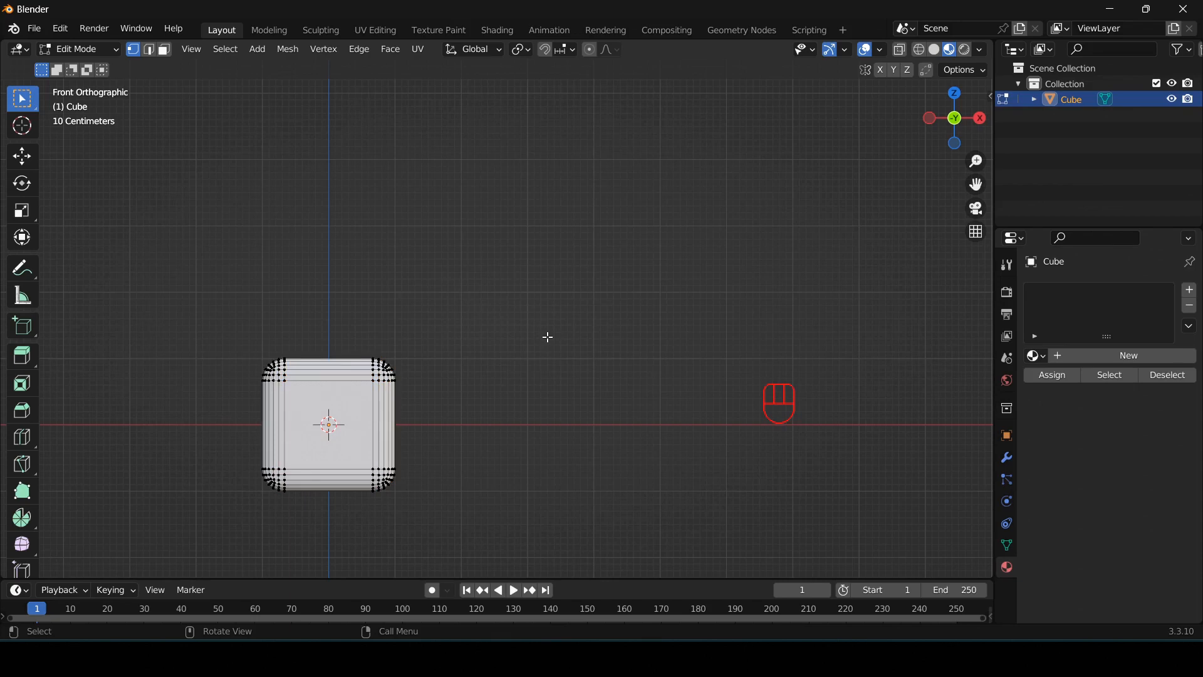
# - Return to Object Mode and repeat the rounded cube along X with an applied Array modifier, count 3
pyautogui.press('Tab')
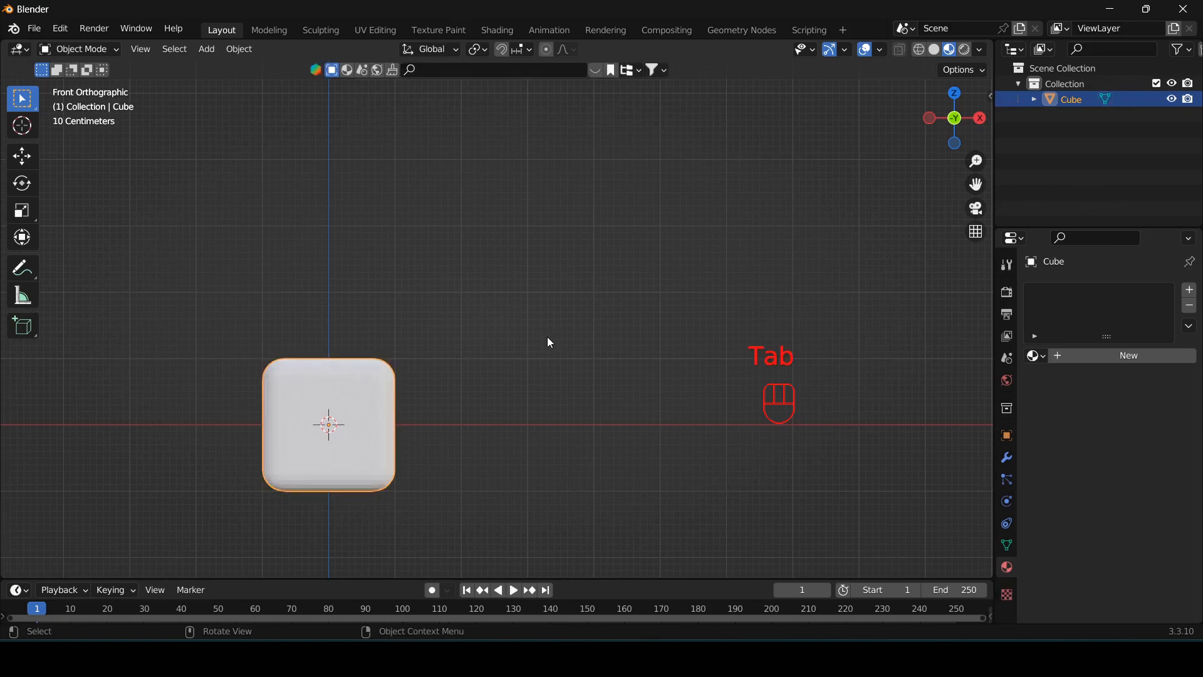
pyautogui.press('KP_7')
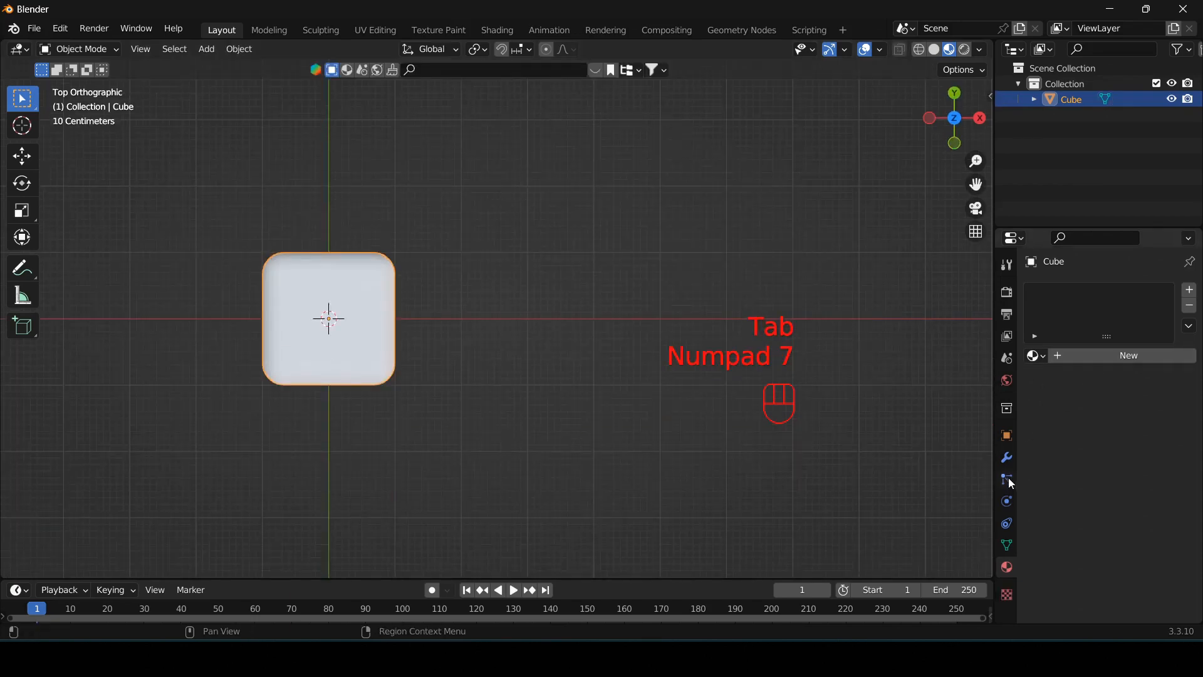
pyautogui.click(1008, 458)
pyautogui.click(1141, 290)
pyautogui.click(908, 334)
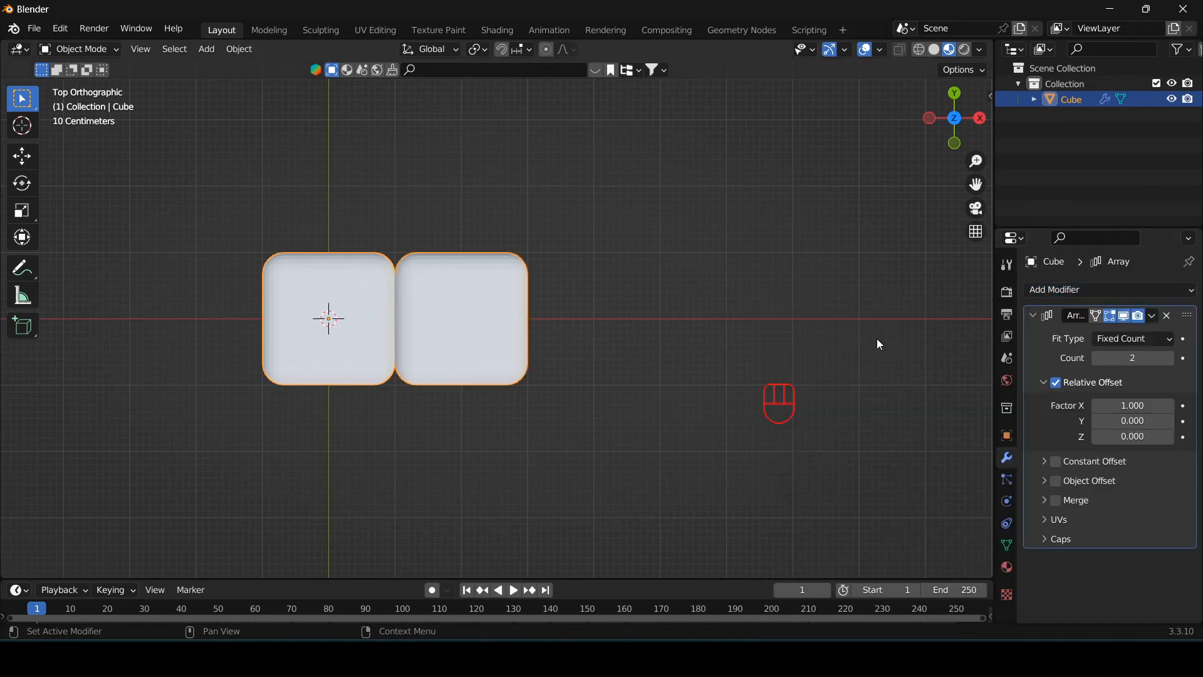
pyautogui.moveTo(1128, 357); pyautogui.dragTo(1146, 356)
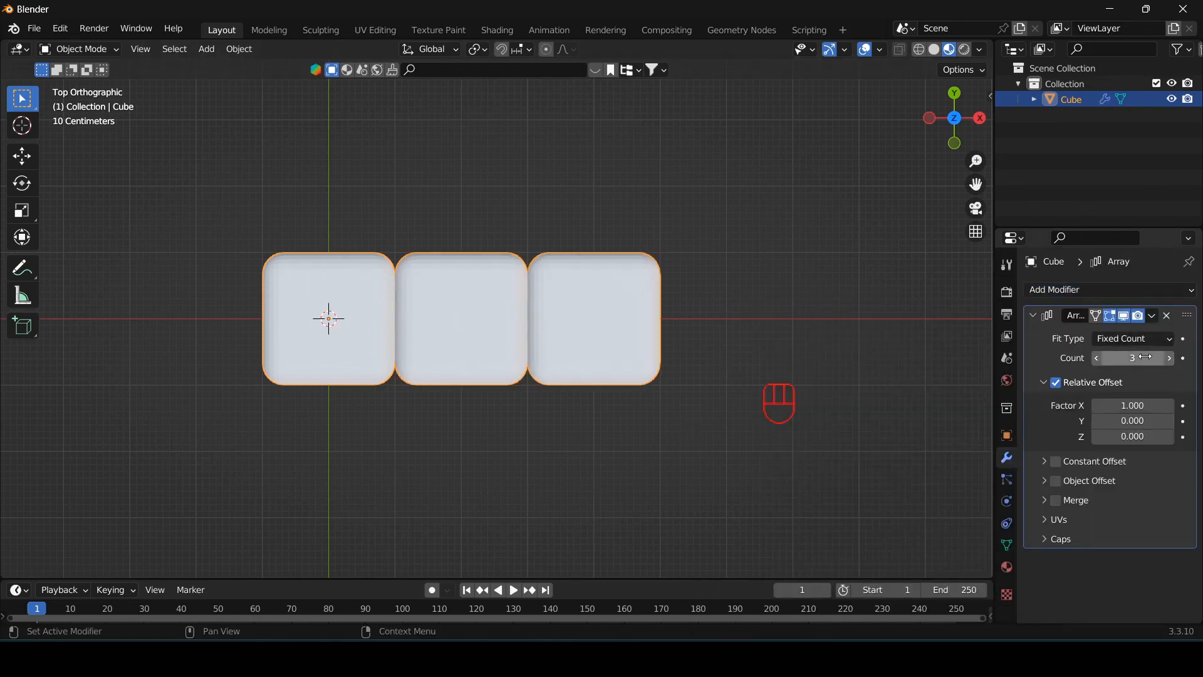
pyautogui.click(1161, 317)
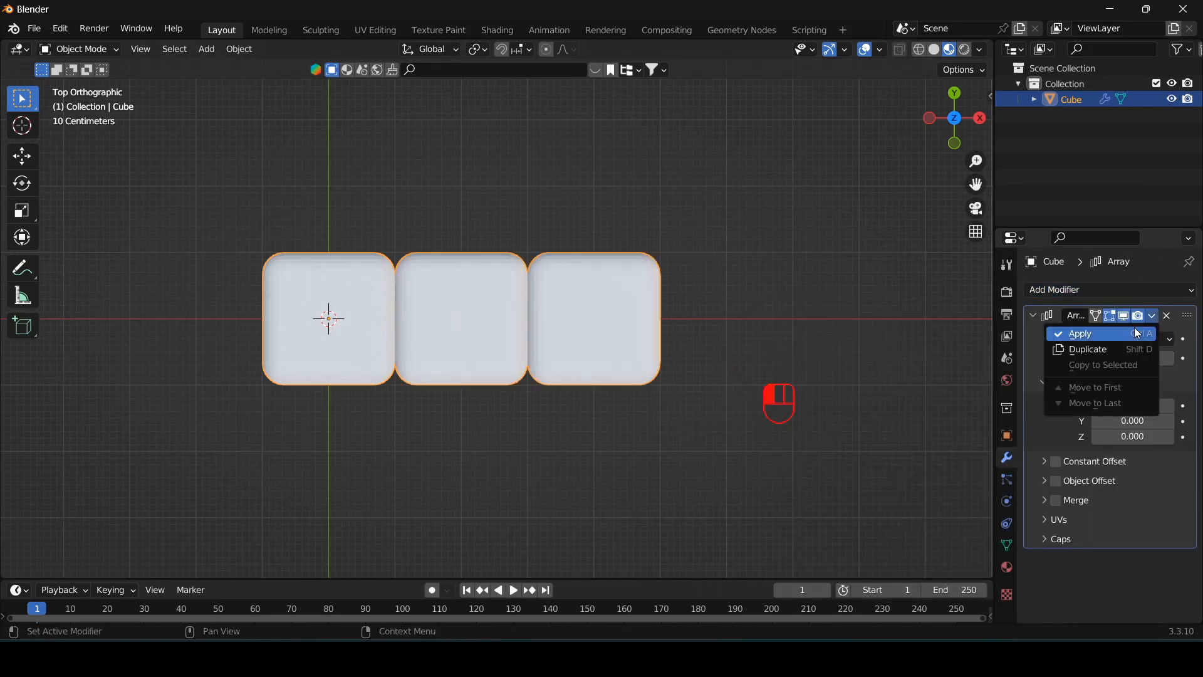
pyautogui.click(1138, 334)
# - Repeat the row along Y with an applied Array modifier, using count 3 and relative offset X 0, Y 1
pyautogui.click(1089, 291)
pyautogui.click(906, 332)
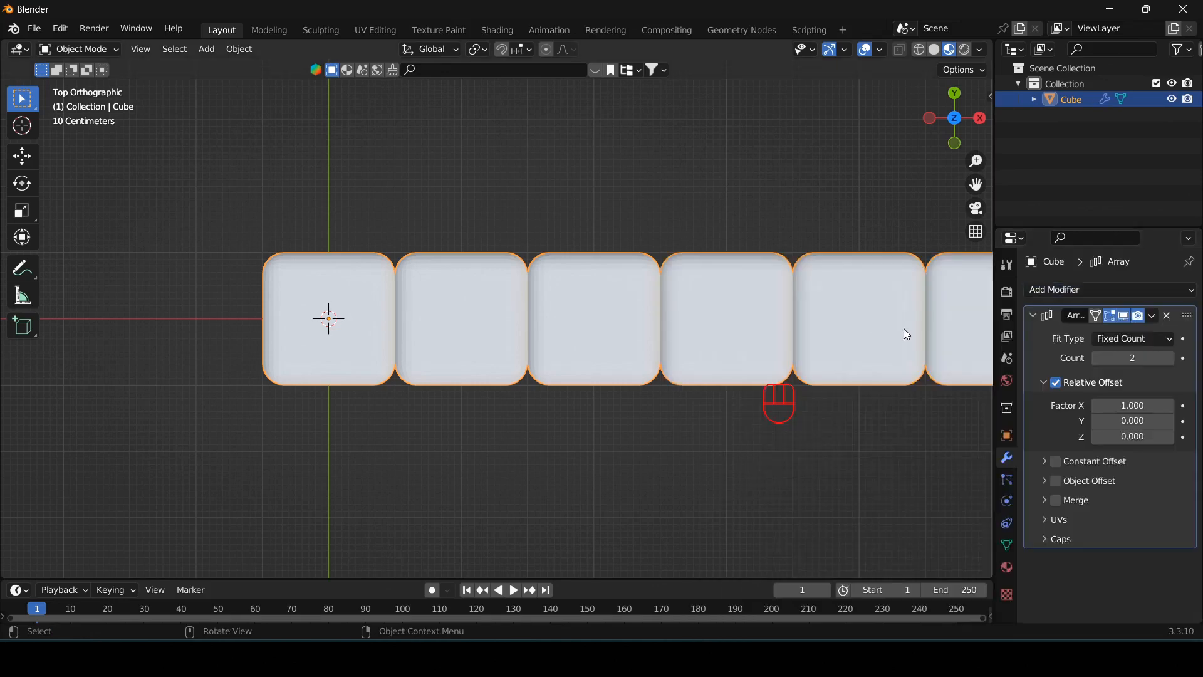
pyautogui.click(1138, 420)
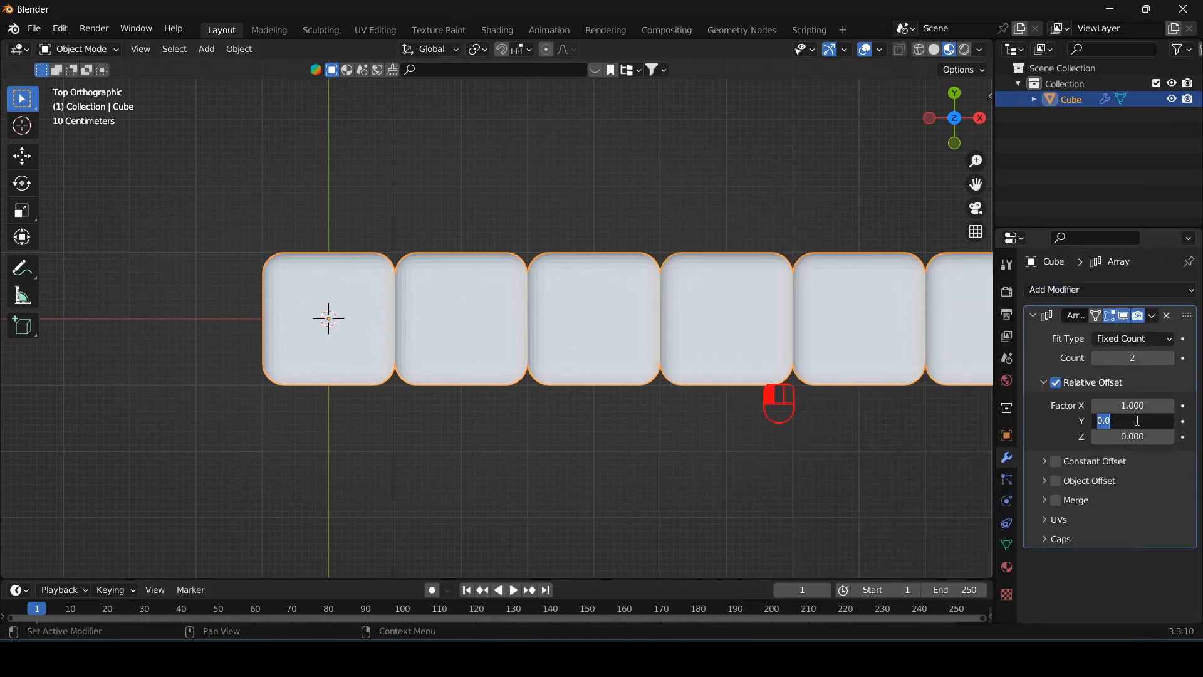
pyautogui.write('1')
pyautogui.press('Return')
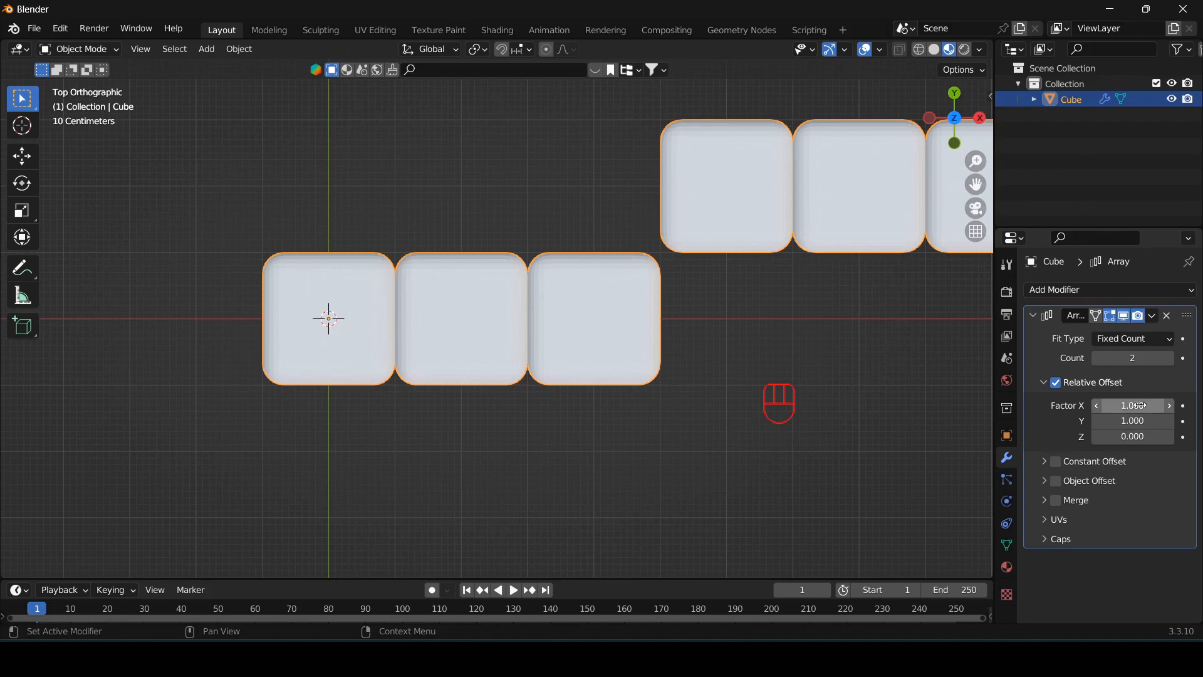
pyautogui.click(1141, 405)
pyautogui.write('0')
pyautogui.press('Return')
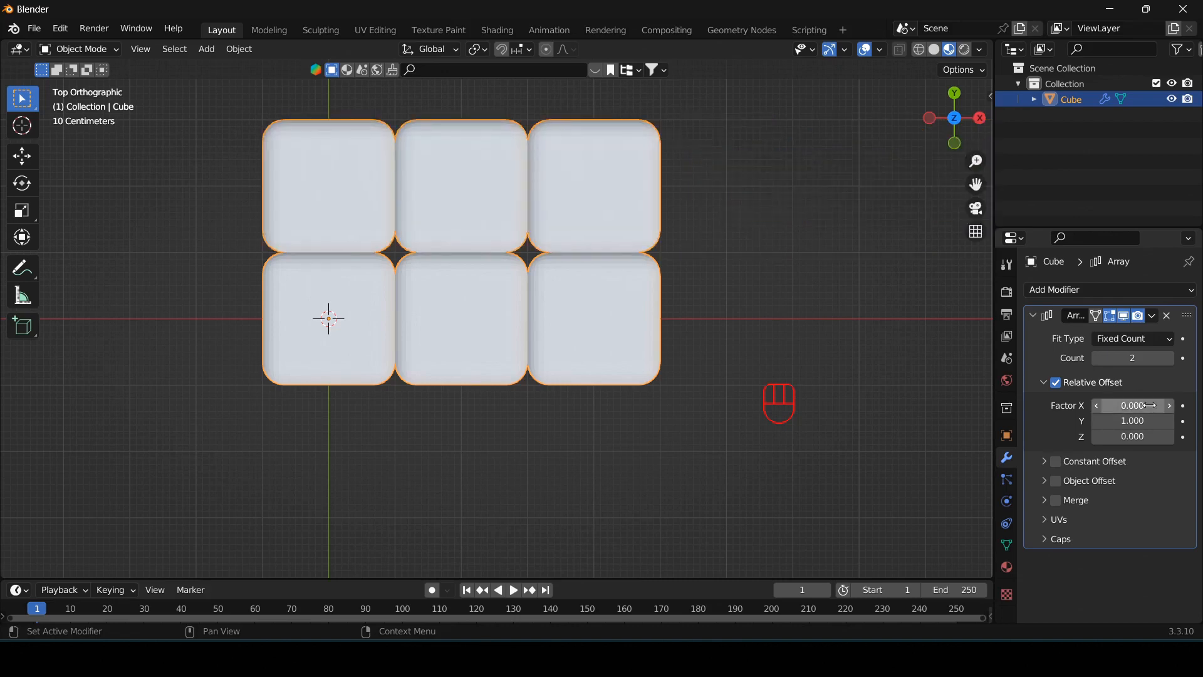
pyautogui.click(1169, 358)
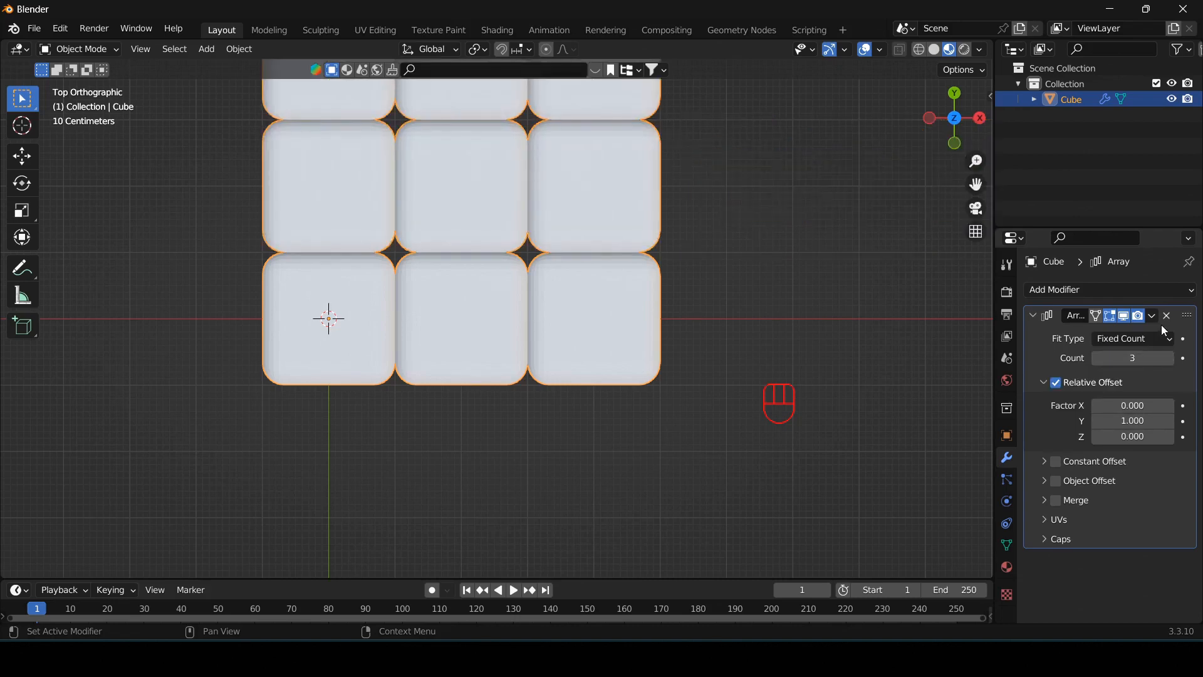
pyautogui.click(1153, 316)
pyautogui.click(1108, 334)
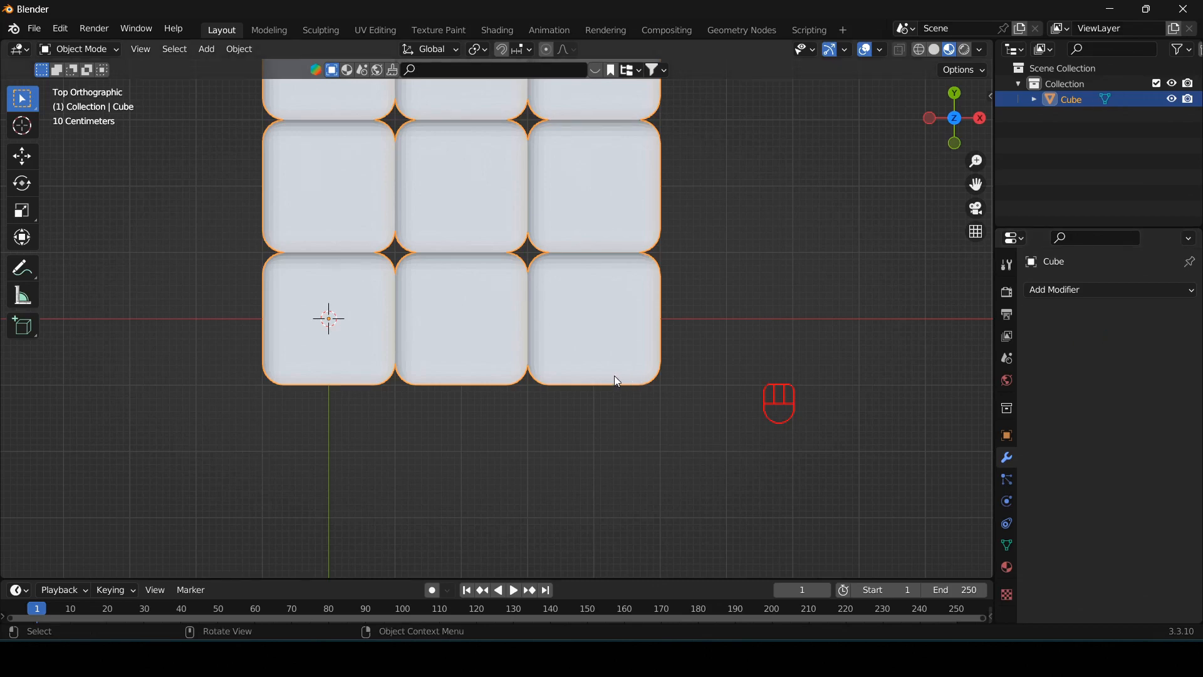
# - Add an Array modifier to the nine-cube layer with relative offset factors X 0 and Z 1
pyautogui.scroll(-2, 615, 375)
pyautogui.click(1094, 290)
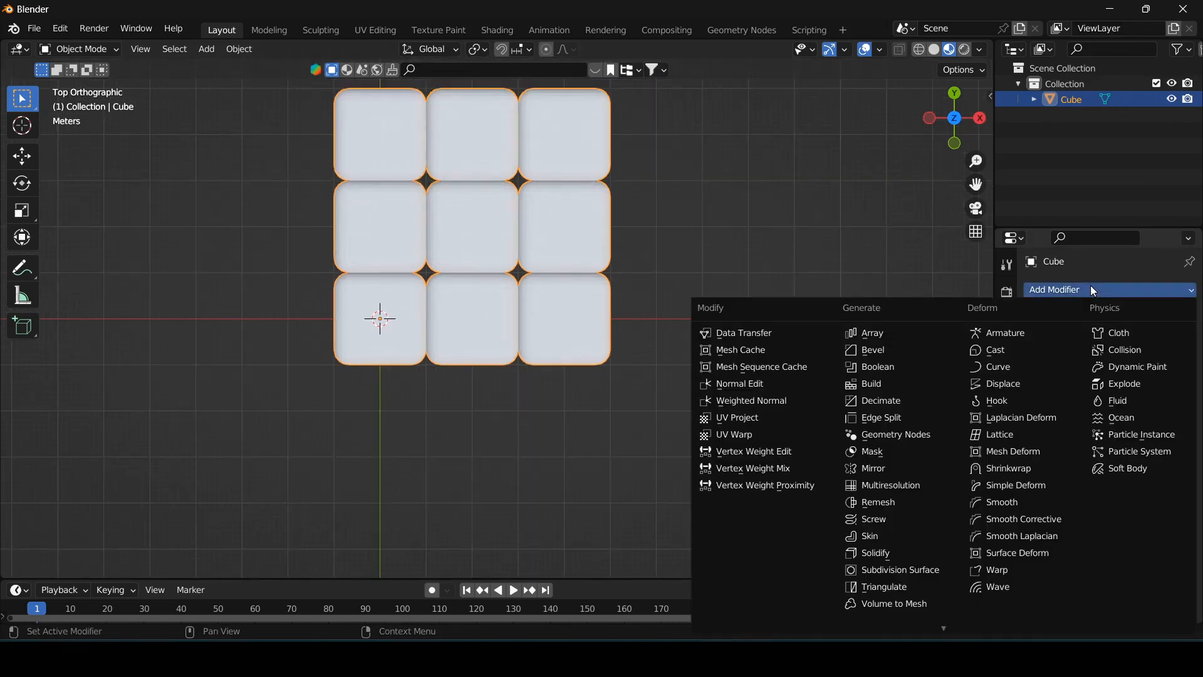
pyautogui.click(886, 339)
pyautogui.click(1142, 405)
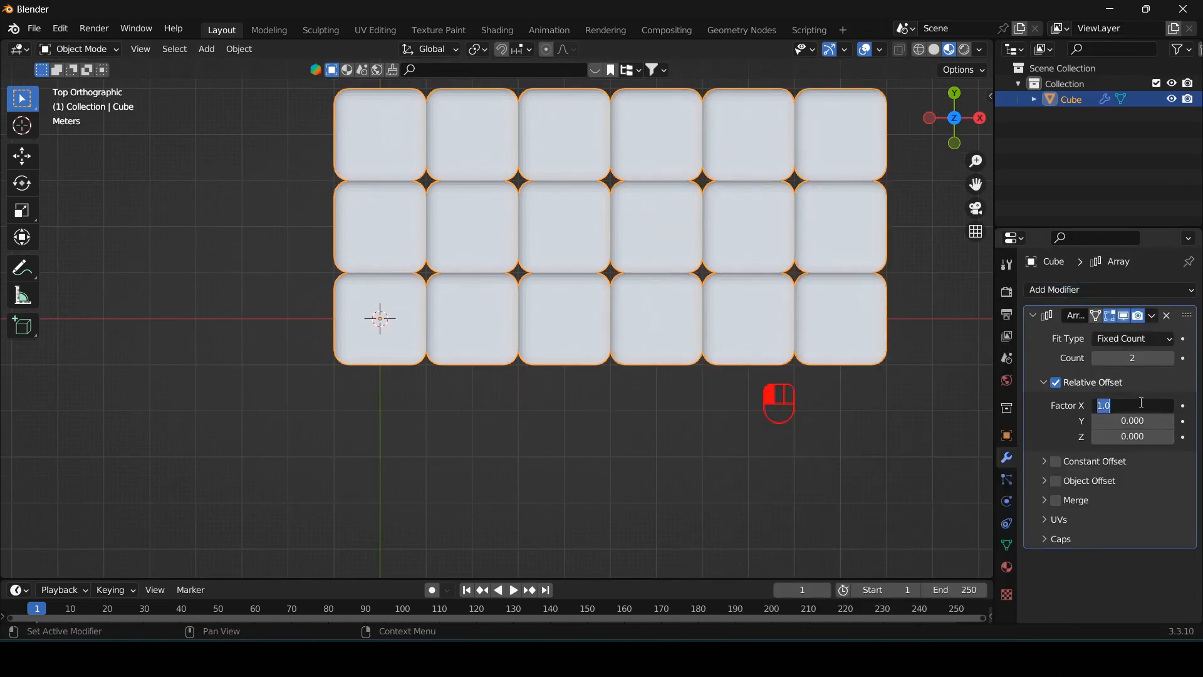
pyautogui.write('0')
pyautogui.press('Return')
pyautogui.click(1122, 437)
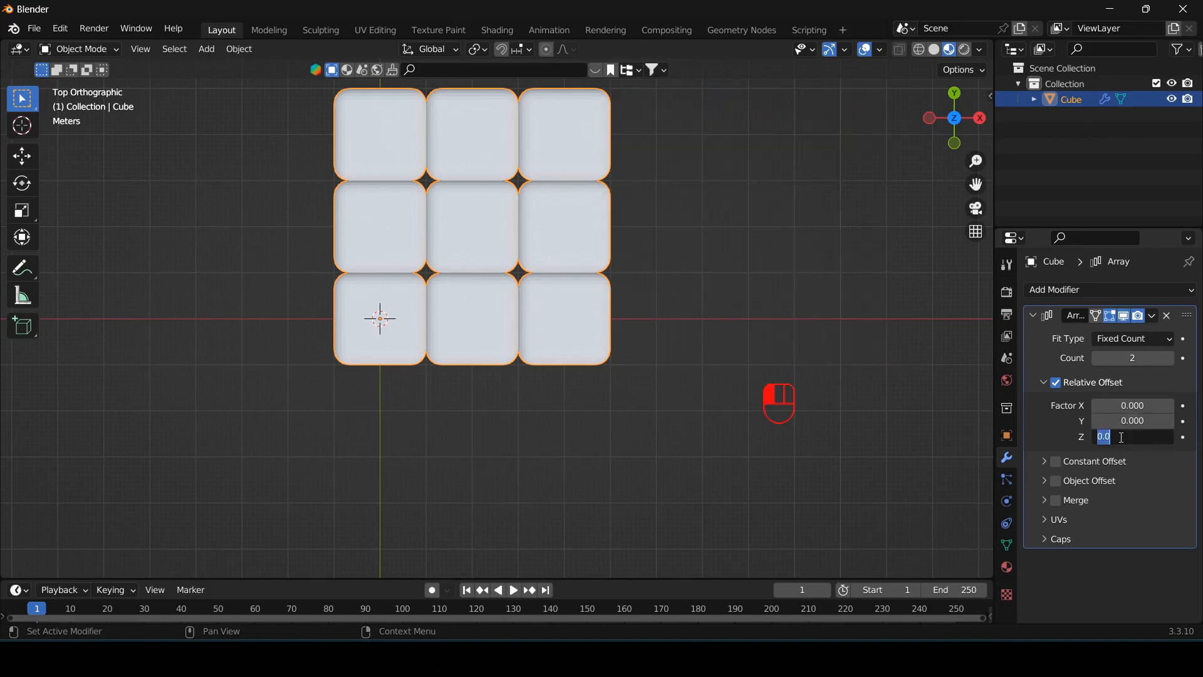
pyautogui.write('1')
pyautogui.press('Return')
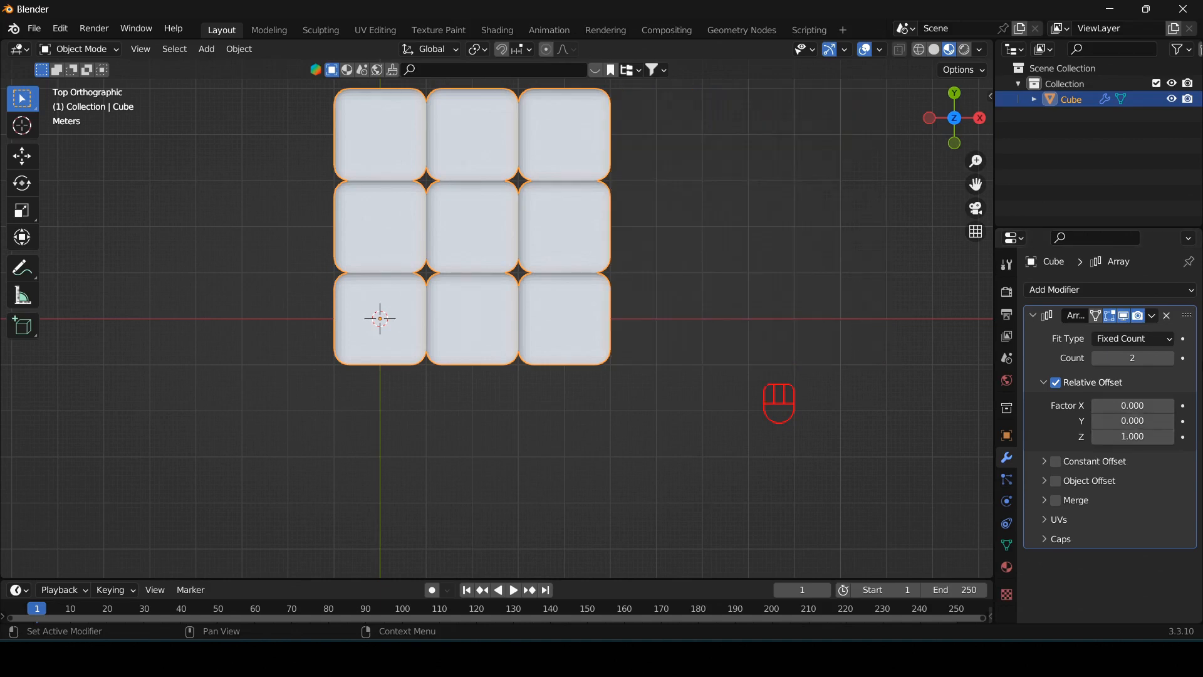
# - Set the vertical array's count to 3, apply the modifier, and deselect the object
pyautogui.click(1169, 358)
pyautogui.press('KP_1')
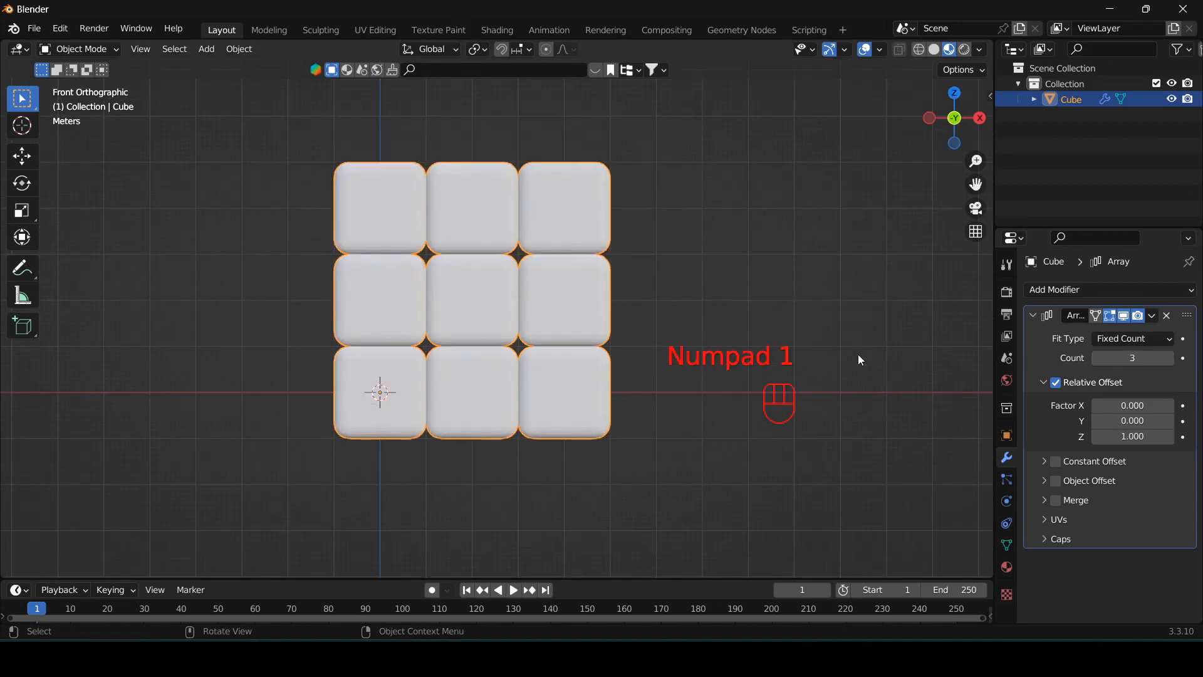
pyautogui.click(1154, 315)
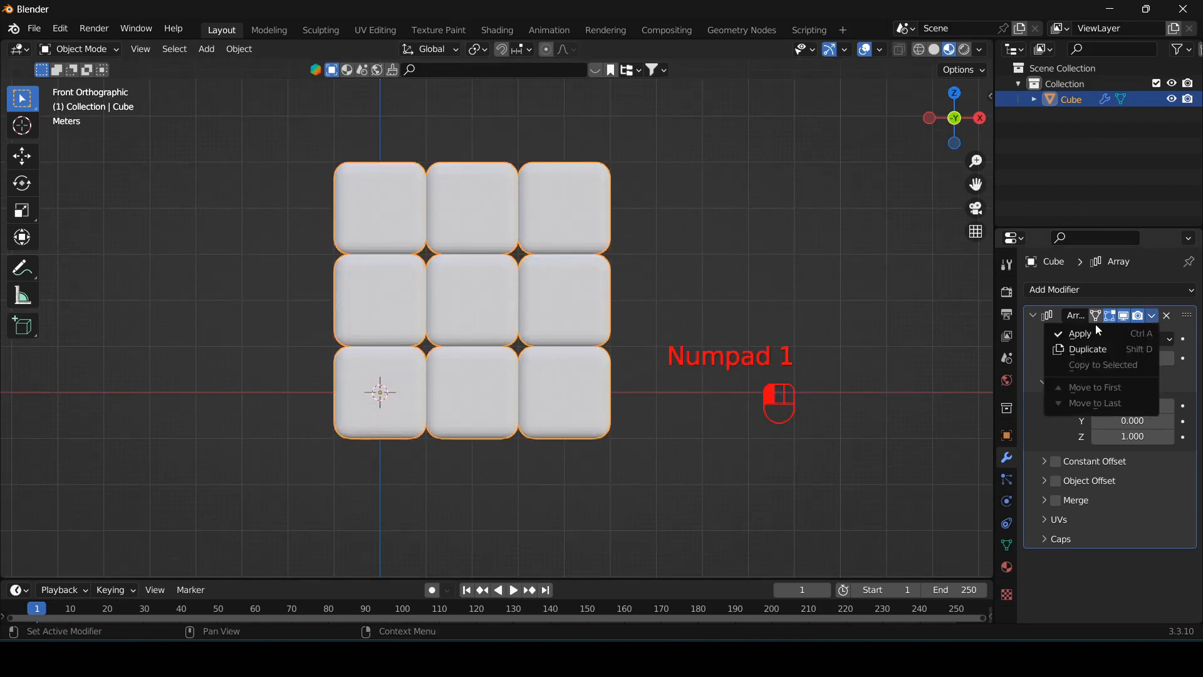
pyautogui.click(1089, 331)
pyautogui.click(660, 378)
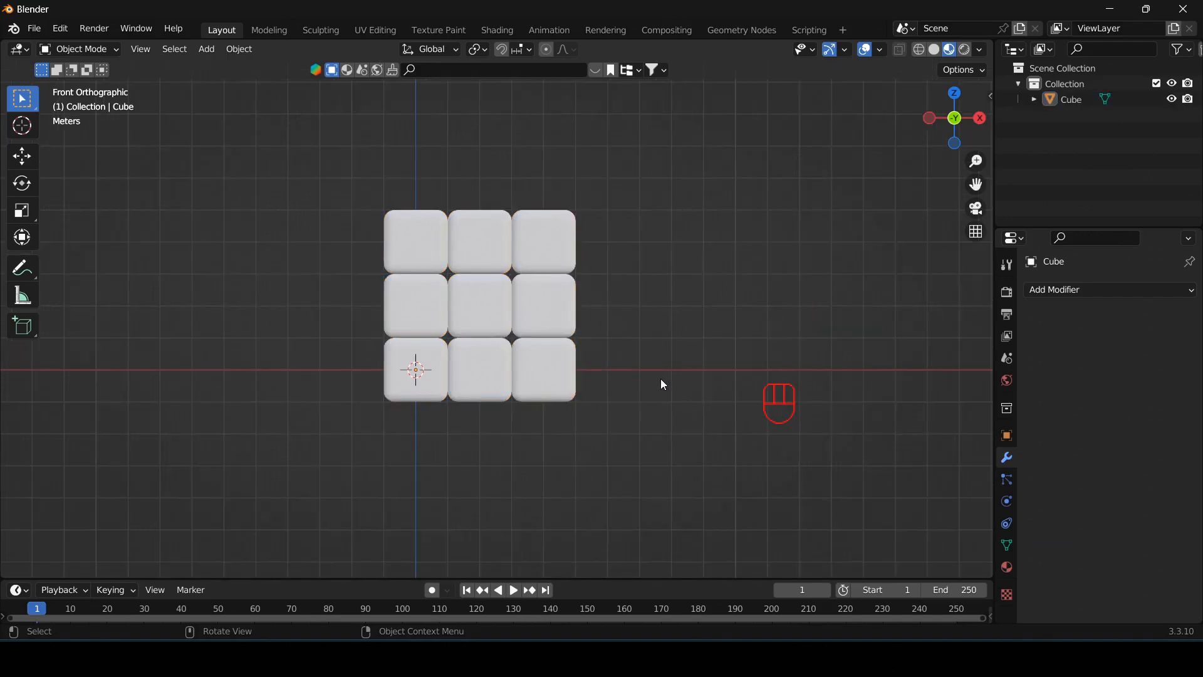
# - Select the cube grid and apply Shade Auto Smooth to it
pyautogui.scroll(2, 661, 379)
pyautogui.click(599, 382)
pyautogui.rightClick(773, 277)
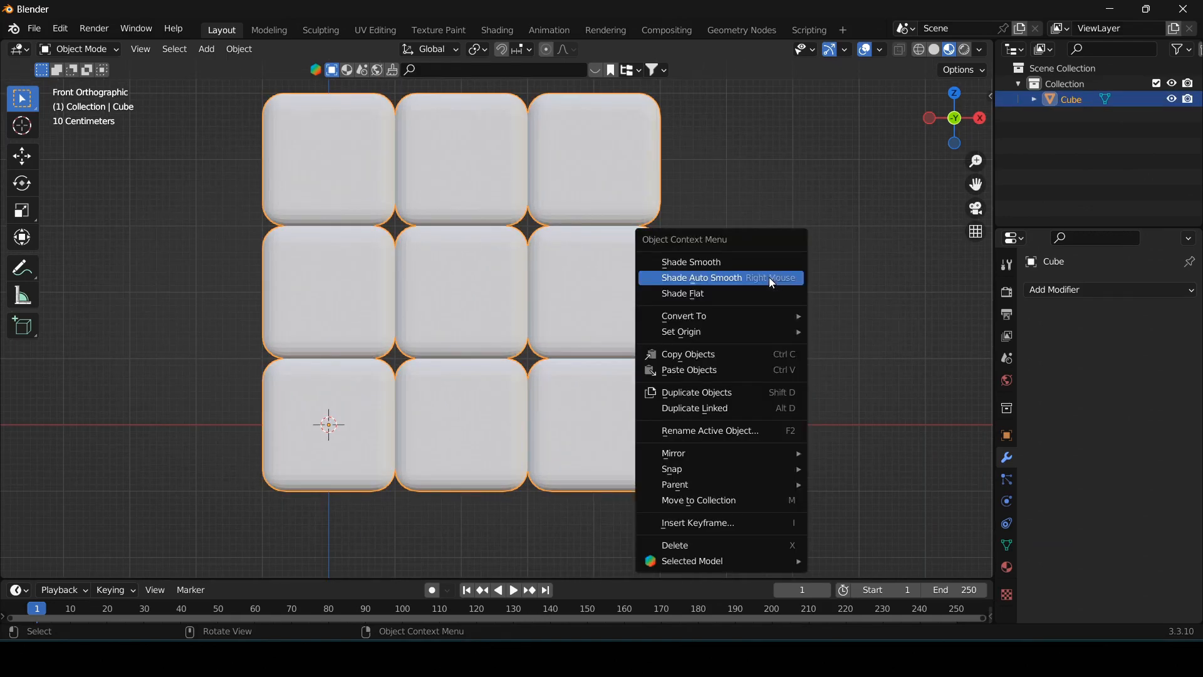
pyautogui.click(769, 278)
# - Create a new material on the cube grid and set its base color to black
pyautogui.click(1006, 569)
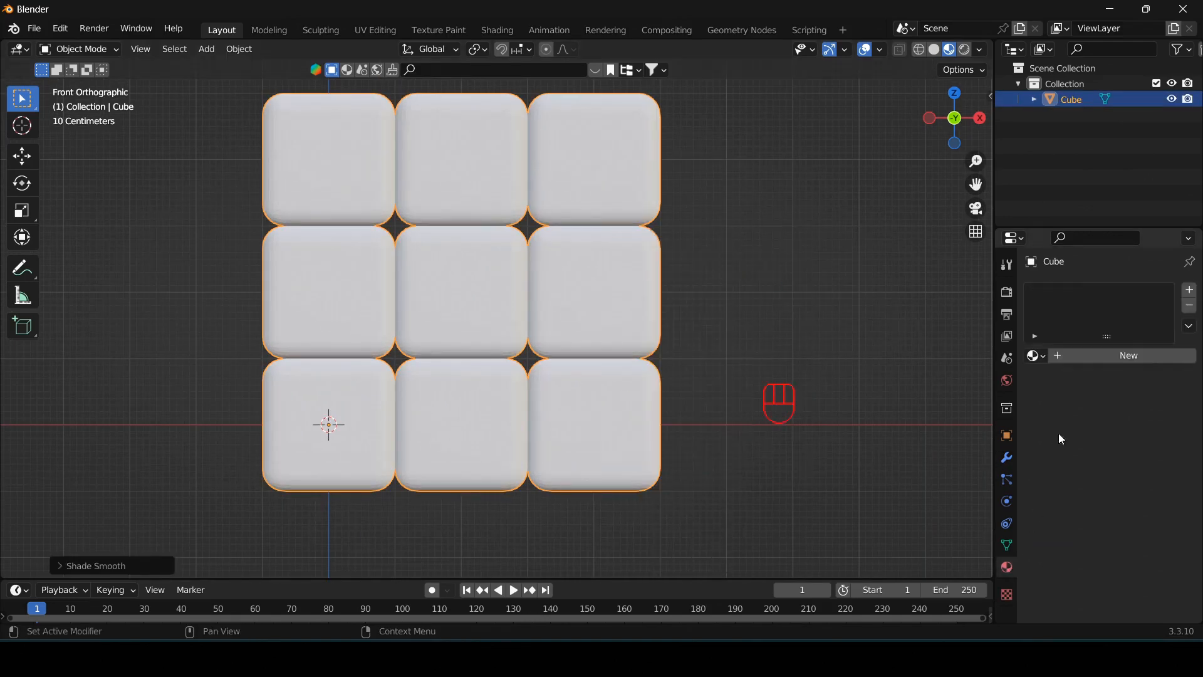
pyautogui.click(1146, 360)
pyautogui.click(1141, 520)
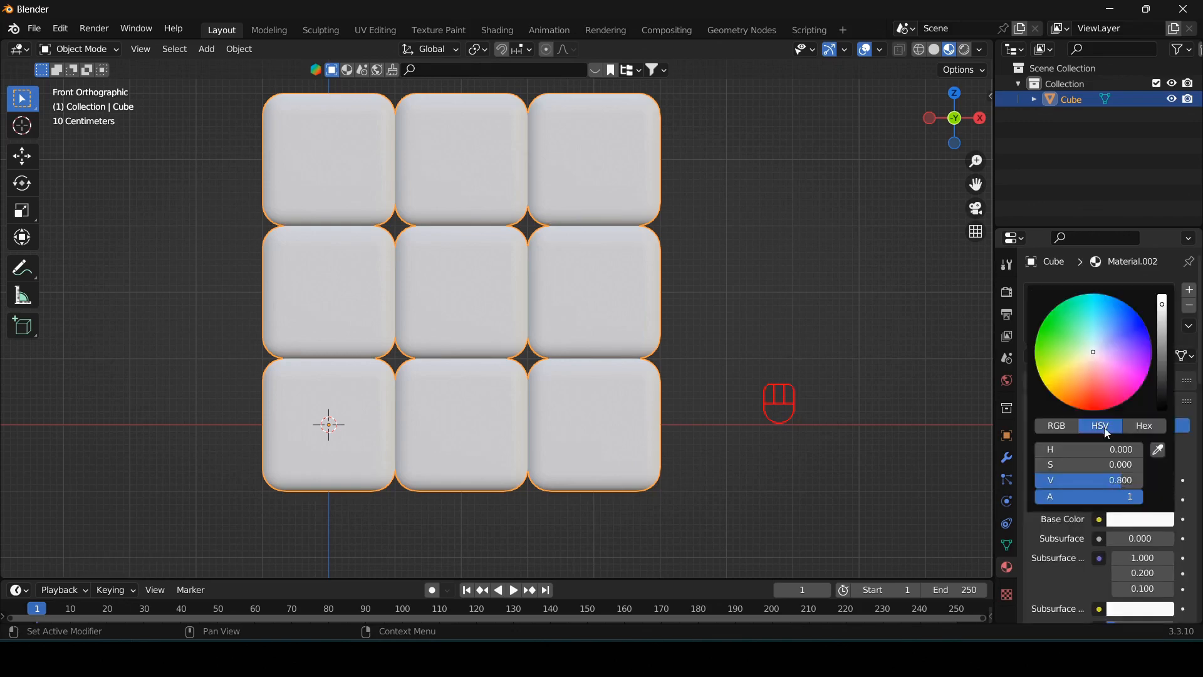
pyautogui.scroll(-15, 1099, 341)
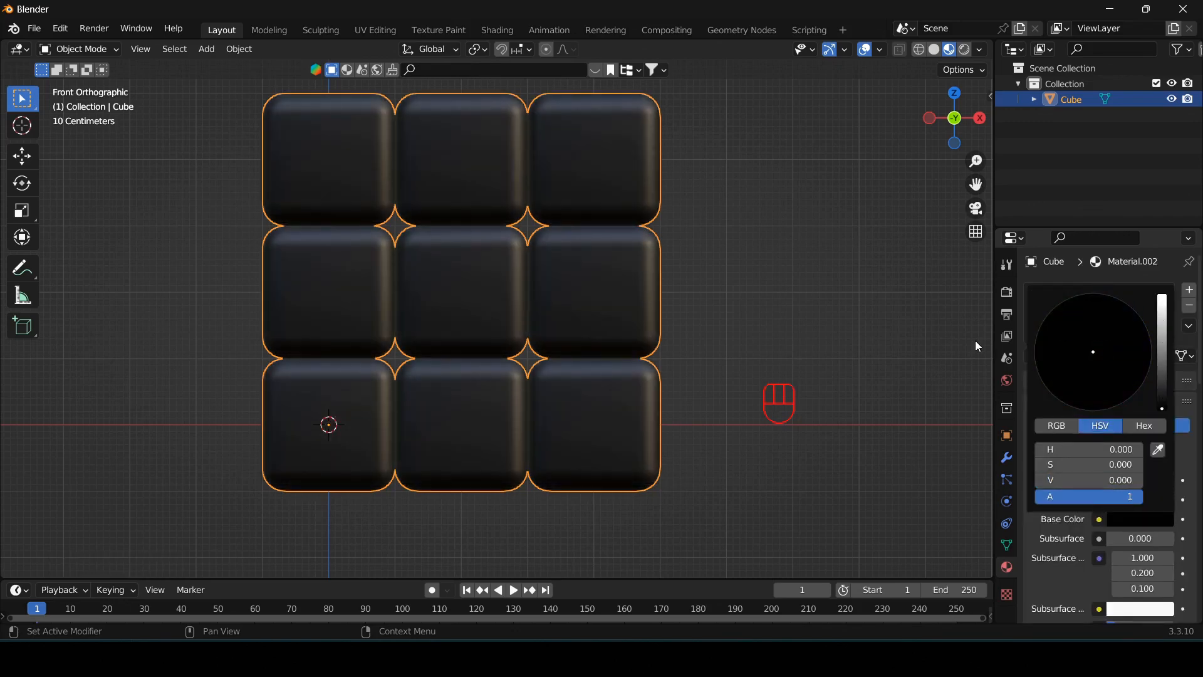
# - Set the black material's metallic to 0.1 and roughness to 0.25, and deselect the object
pyautogui.scroll(-8, 1072, 498)
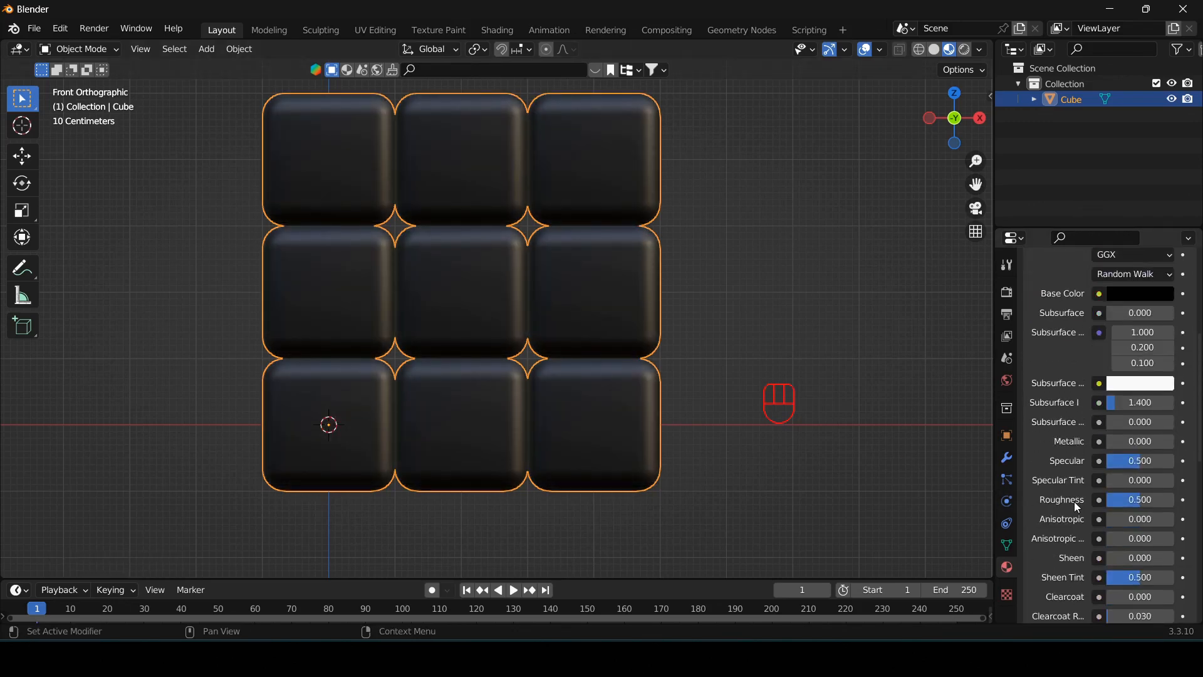
pyautogui.click(1127, 446)
pyautogui.write('.1')
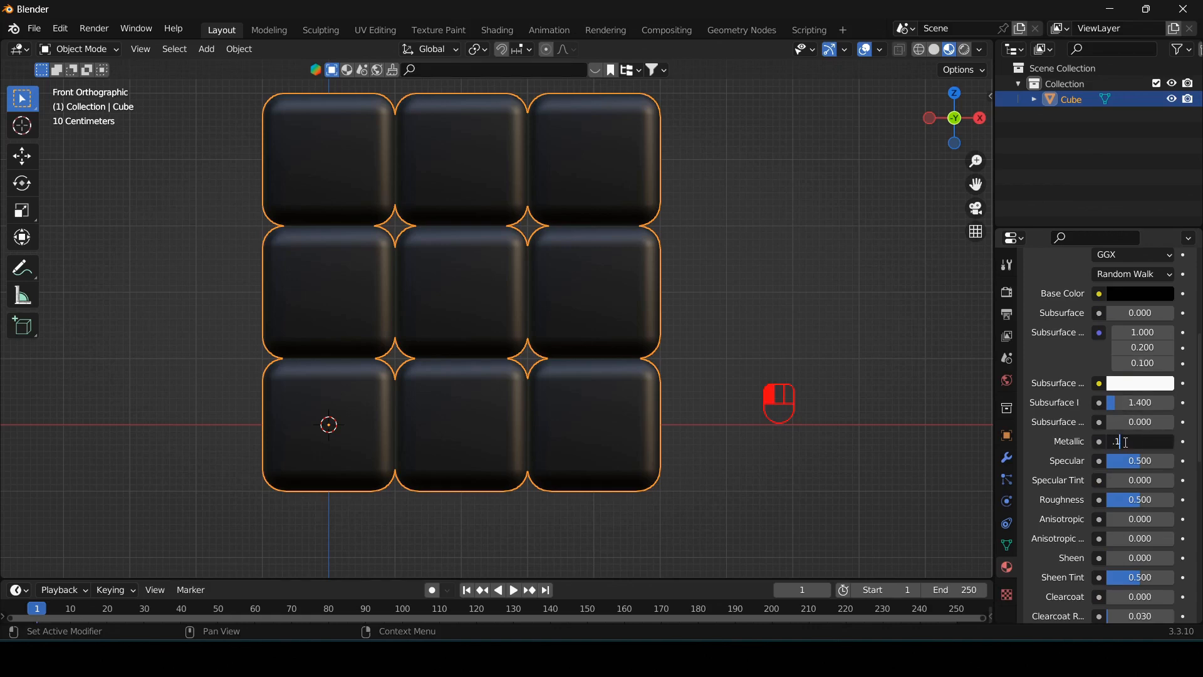
pyautogui.press('Return')
pyautogui.click(1139, 501)
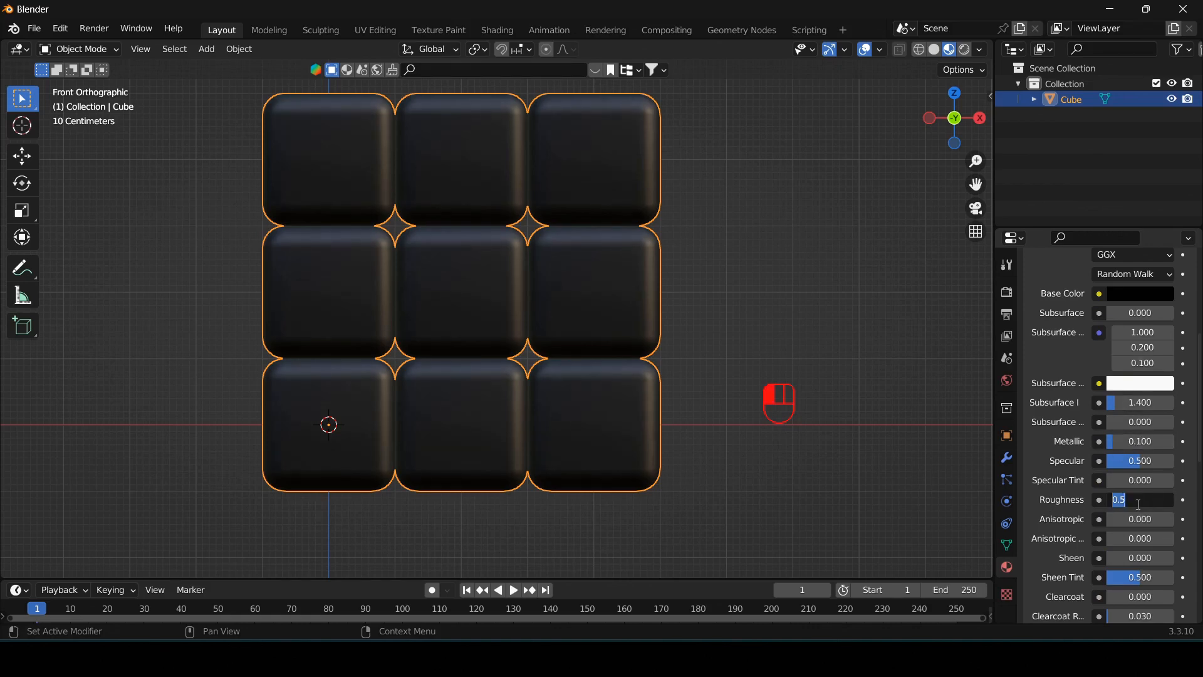
pyautogui.write('.25')
pyautogui.press('Return')
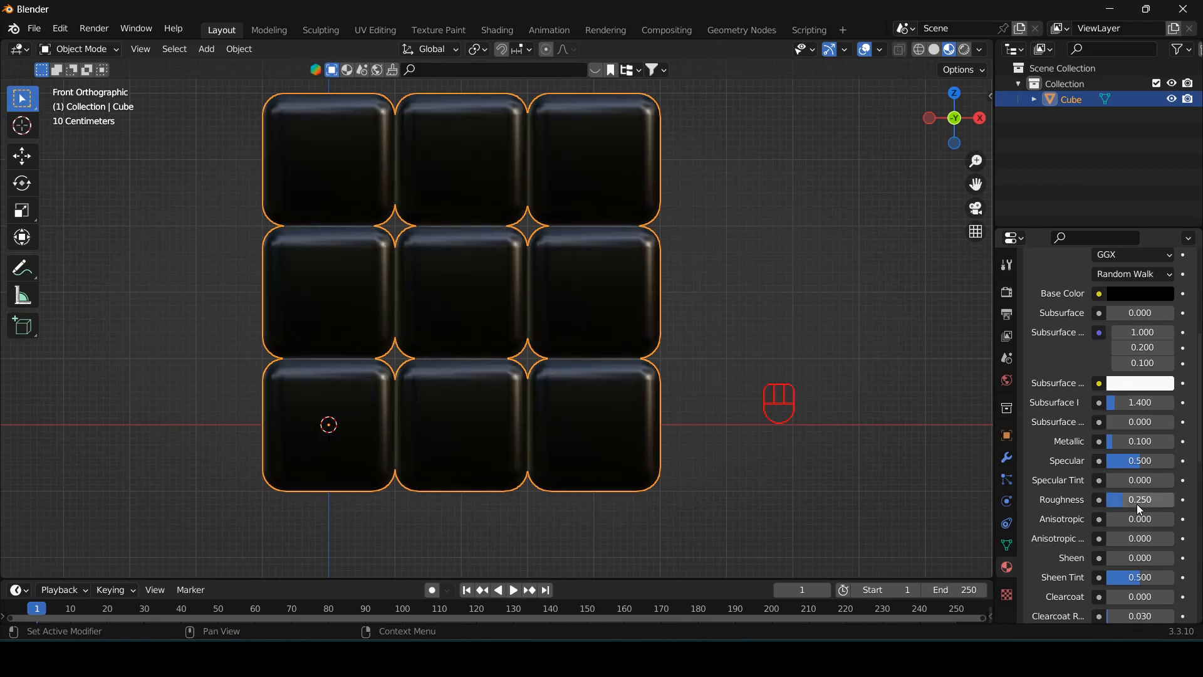
pyautogui.scroll(-3, 1076, 509)
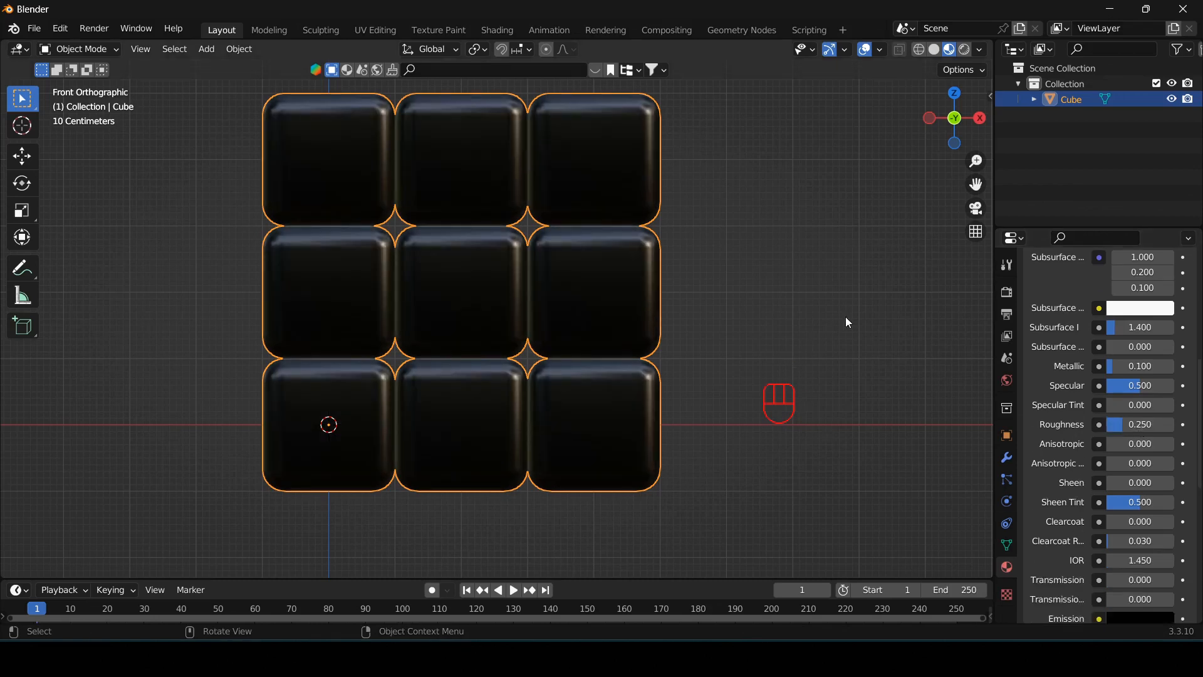
pyautogui.click(710, 303)
pyautogui.scroll(4, 554, 299)
pyautogui.scroll(-3, 555, 299)
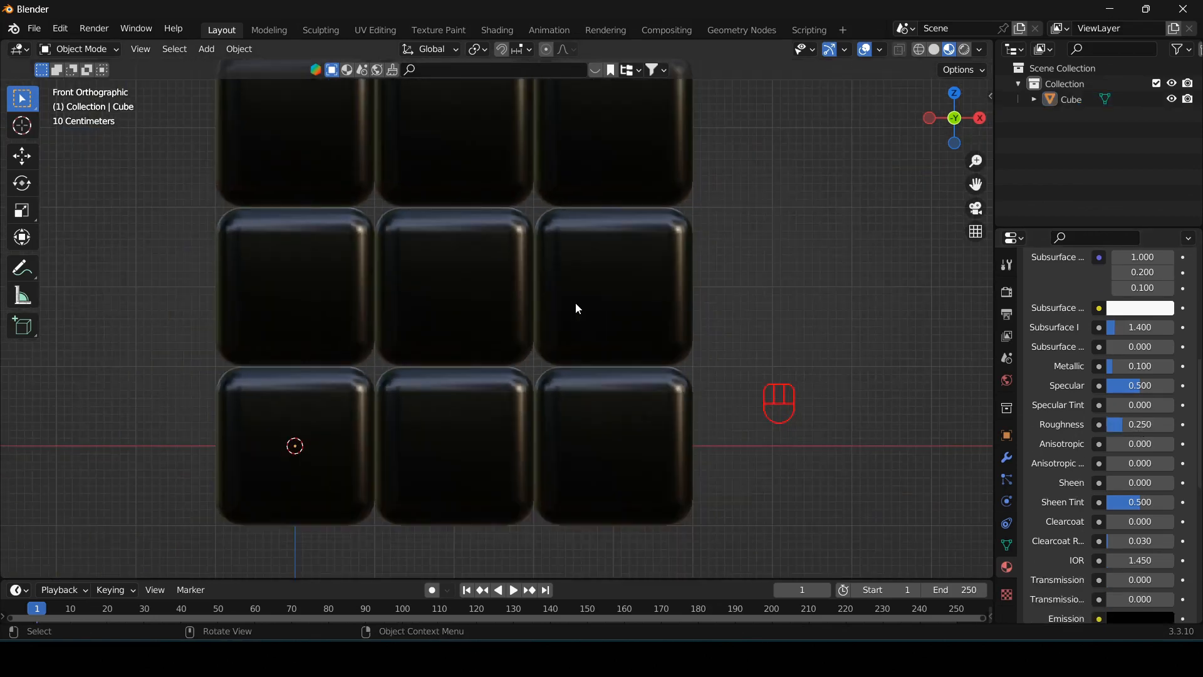
# - Put the cube grid in Edit Mode with solid viewport shading and face selection
pyautogui.click(575, 303)
pyautogui.press('Tab')
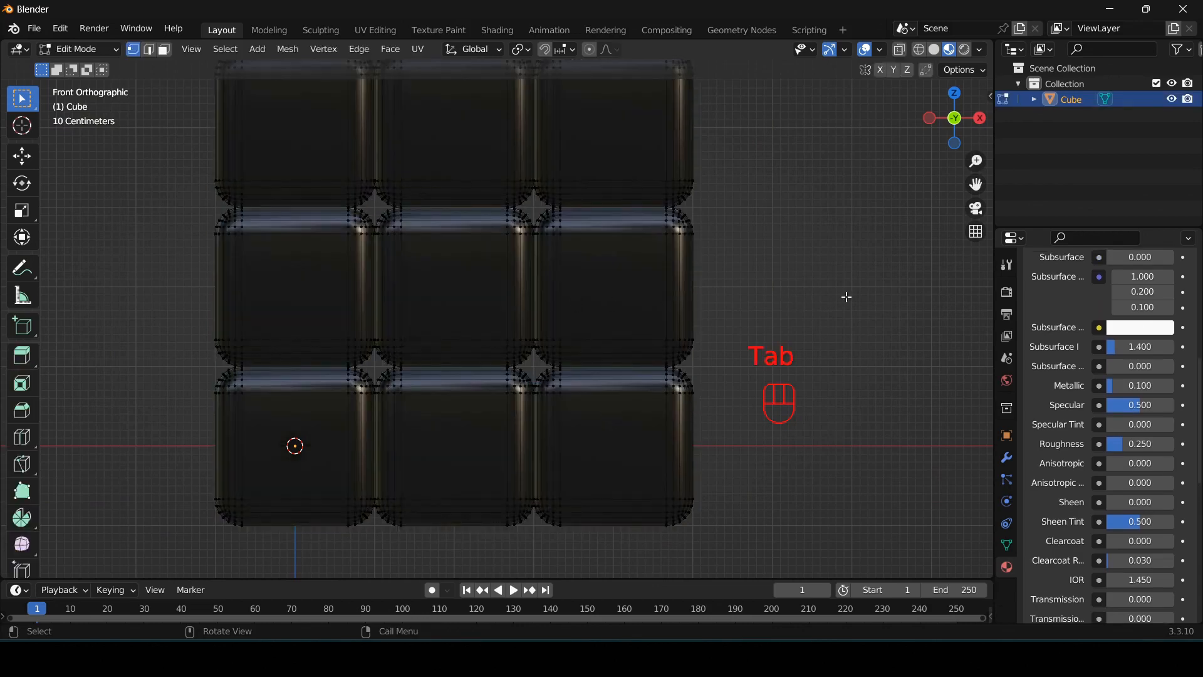
pyautogui.click(940, 54)
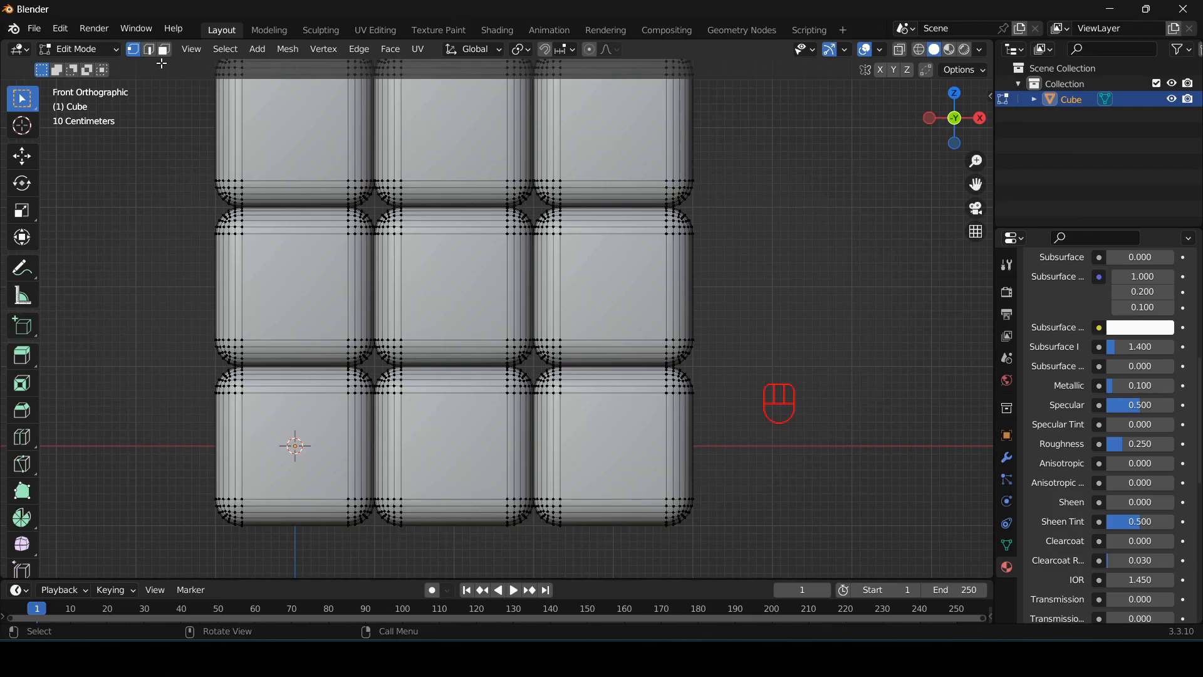
pyautogui.click(165, 50)
# - Select the large flat centre face of each of the nine cubes on the front side
pyautogui.click(600, 261)
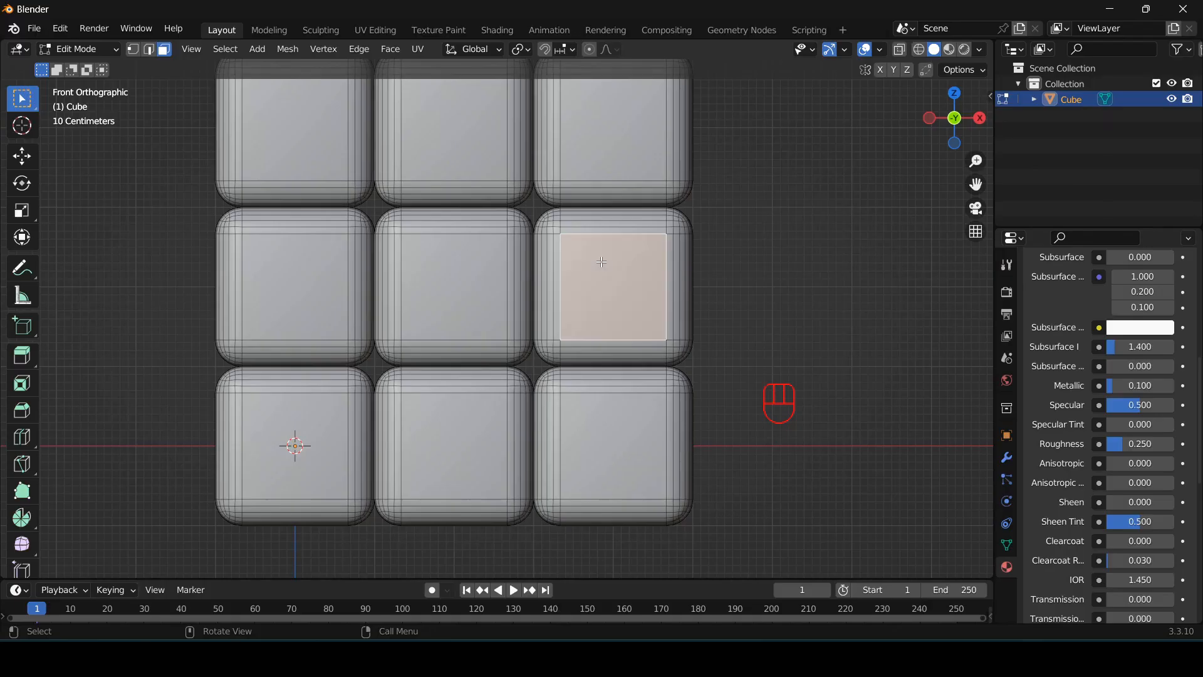
pyautogui.keyDown('shift'); pyautogui.click(472, 299); pyautogui.keyUp('shift')
pyautogui.keyDown('shift'); pyautogui.click(290, 437); pyautogui.keyUp('shift')
pyautogui.keyDown('shift'); pyautogui.click(481, 442); pyautogui.keyUp('shift')
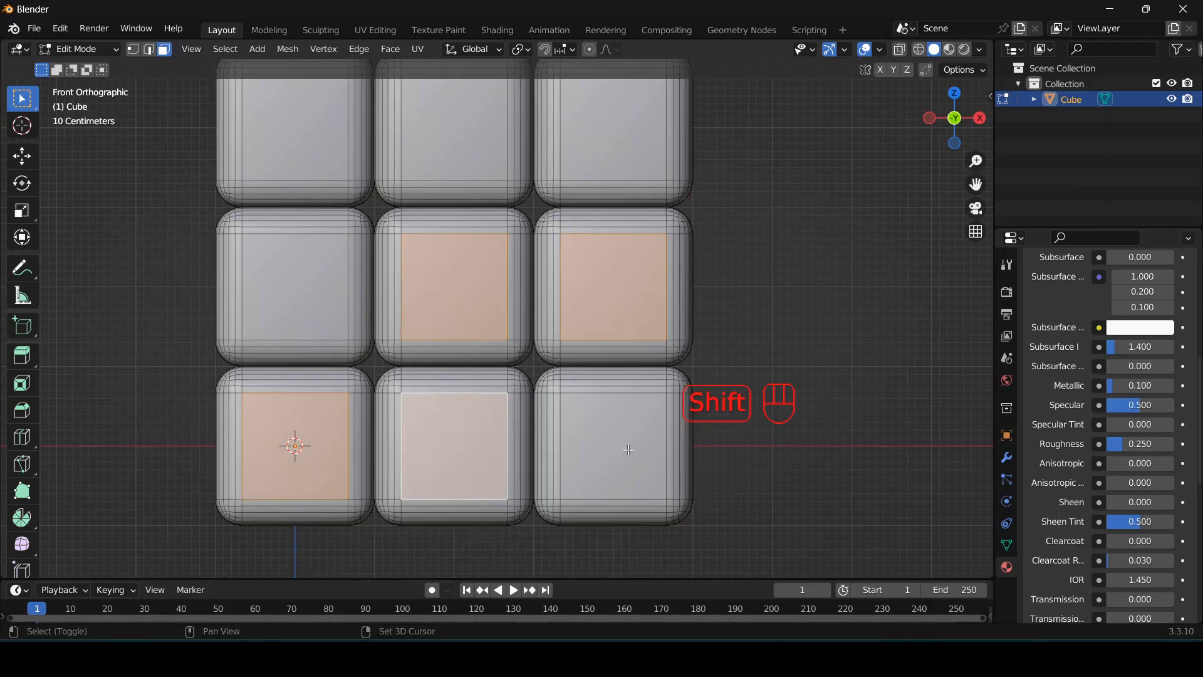
pyautogui.keyDown('shift'); pyautogui.click(613, 444); pyautogui.keyUp('shift')
pyautogui.keyDown('shift'); pyautogui.click(270, 275); pyautogui.keyUp('shift')
pyautogui.keyDown('shift'); pyautogui.click(294, 135); pyautogui.keyUp('shift')
pyautogui.keyDown('shift'); pyautogui.click(455, 135); pyautogui.keyUp('shift')
pyautogui.keyDown('shift'); pyautogui.click(613, 135); pyautogui.keyUp('shift')
# - Add the nine large flat centre faces on the grid's positive X side to the selection
pyautogui.moveTo(769, 274); pyautogui.dragTo(627, 276, button='middle')
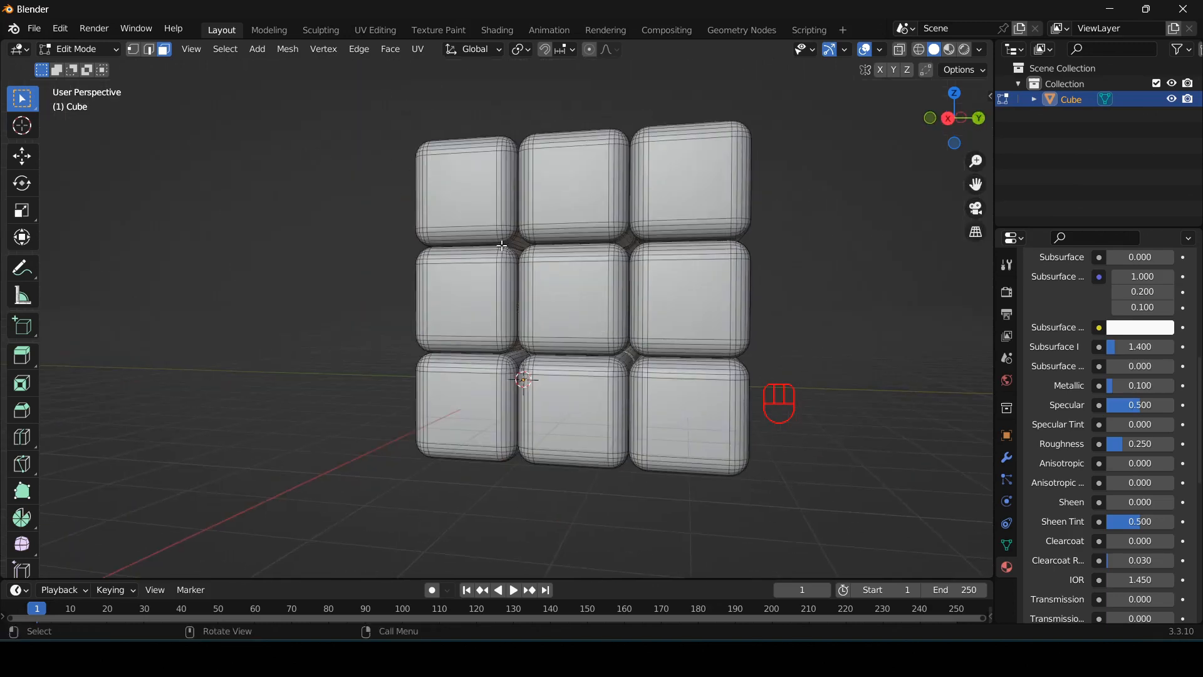
pyautogui.hotkey('ctrl', 'z')
pyautogui.keyDown('shift'); pyautogui.click(464, 188); pyautogui.keyUp('shift')
pyautogui.keyDown('shift'); pyautogui.click(593, 193); pyautogui.keyUp('shift')
pyautogui.keyDown('shift'); pyautogui.click(674, 188); pyautogui.keyUp('shift')
pyautogui.keyDown('shift'); pyautogui.click(664, 304); pyautogui.keyUp('shift')
pyautogui.keyDown('shift'); pyautogui.click(573, 301); pyautogui.keyUp('shift')
pyautogui.keyDown('shift'); pyautogui.click(469, 301); pyautogui.keyUp('shift')
pyautogui.keyDown('shift'); pyautogui.click(465, 408); pyautogui.keyUp('shift')
pyautogui.keyDown('shift'); pyautogui.click(567, 412); pyautogui.keyUp('shift')
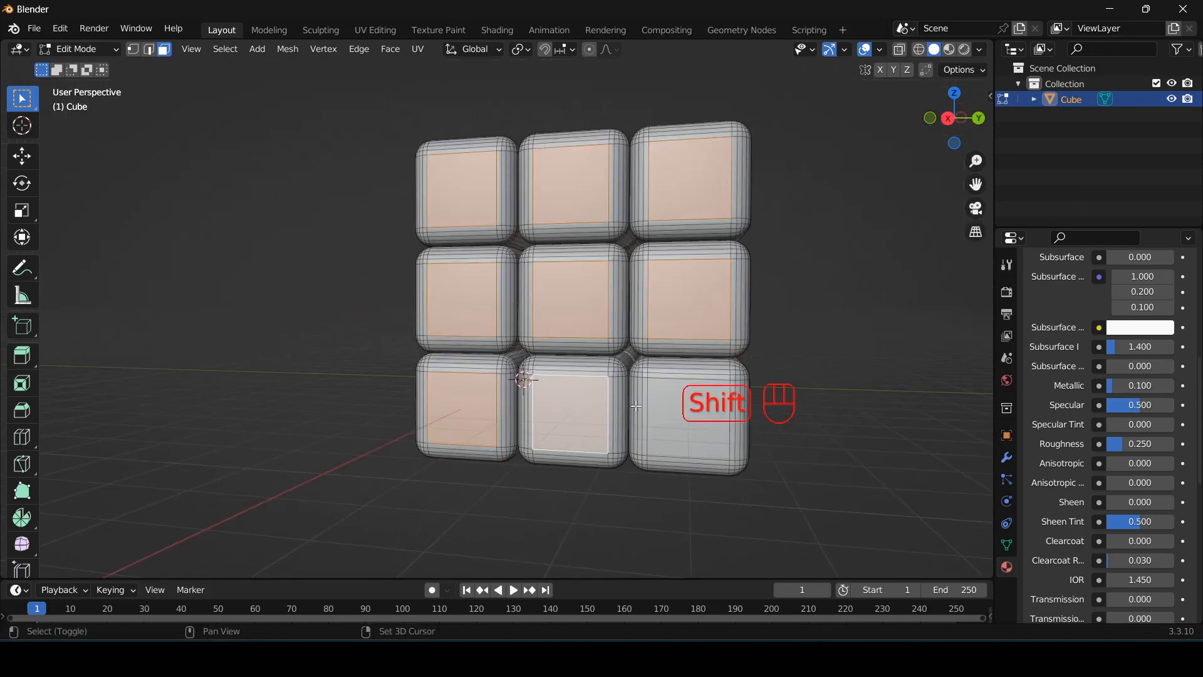
pyautogui.keyDown('shift'); pyautogui.click(674, 413); pyautogui.keyUp('shift')
# - Add the nine large flat centre faces on the grid's positive Y side to the selection
pyautogui.keyDown('shift'); pyautogui.click(462, 238); pyautogui.keyUp('shift')
pyautogui.keyDown('shift'); pyautogui.click(567, 236); pyautogui.keyUp('shift')
pyautogui.keyDown('shift'); pyautogui.click(671, 237); pyautogui.keyUp('shift')
pyautogui.keyDown('shift'); pyautogui.click(665, 338); pyautogui.keyUp('shift')
pyautogui.keyDown('shift'); pyautogui.click(567, 342); pyautogui.keyUp('shift')
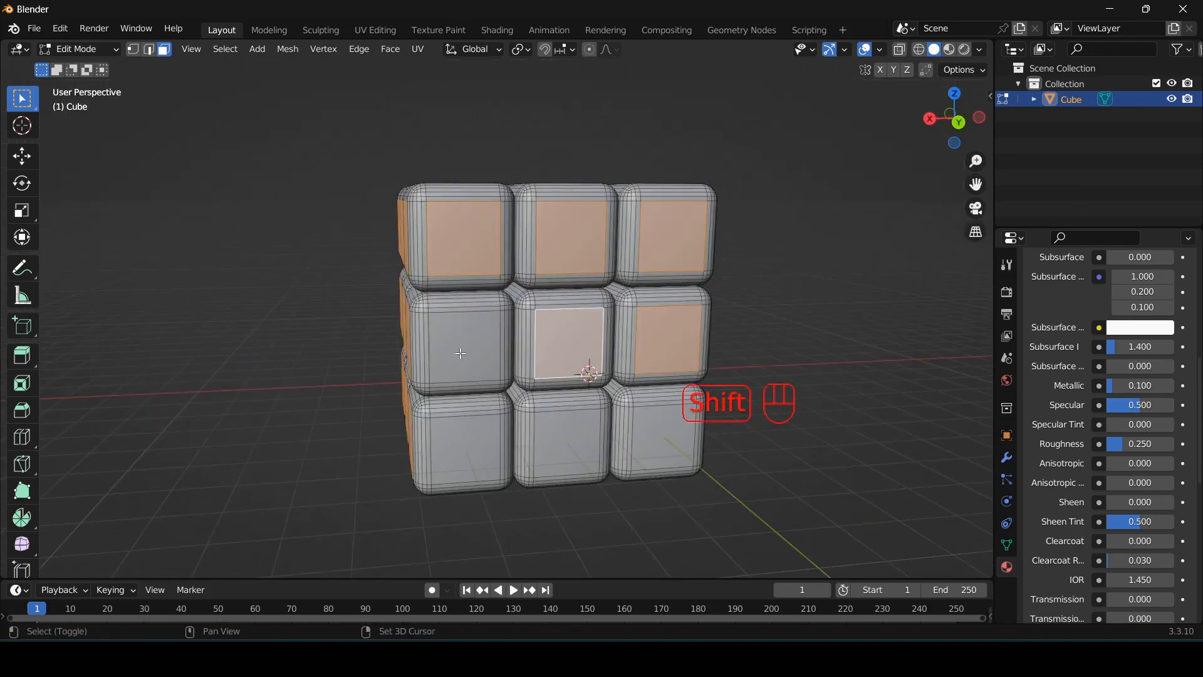
pyautogui.keyDown('shift'); pyautogui.click(464, 341); pyautogui.keyUp('shift')
pyautogui.keyDown('shift'); pyautogui.click(465, 448); pyautogui.keyUp('shift')
pyautogui.keyDown('shift'); pyautogui.click(567, 444); pyautogui.keyUp('shift')
pyautogui.keyDown('shift'); pyautogui.click(669, 427); pyautogui.keyUp('shift')
# - Add the nine large flat centre faces on the grid's negative X side to the selection
pyautogui.moveTo(783, 326); pyautogui.dragTo(439, 326, button='middle')
pyautogui.keyDown('shift'); pyautogui.click(375, 217); pyautogui.keyUp('shift')
pyautogui.keyDown('shift'); pyautogui.click(474, 217); pyautogui.keyUp('shift')
pyautogui.keyDown('shift'); pyautogui.click(564, 220); pyautogui.keyUp('shift')
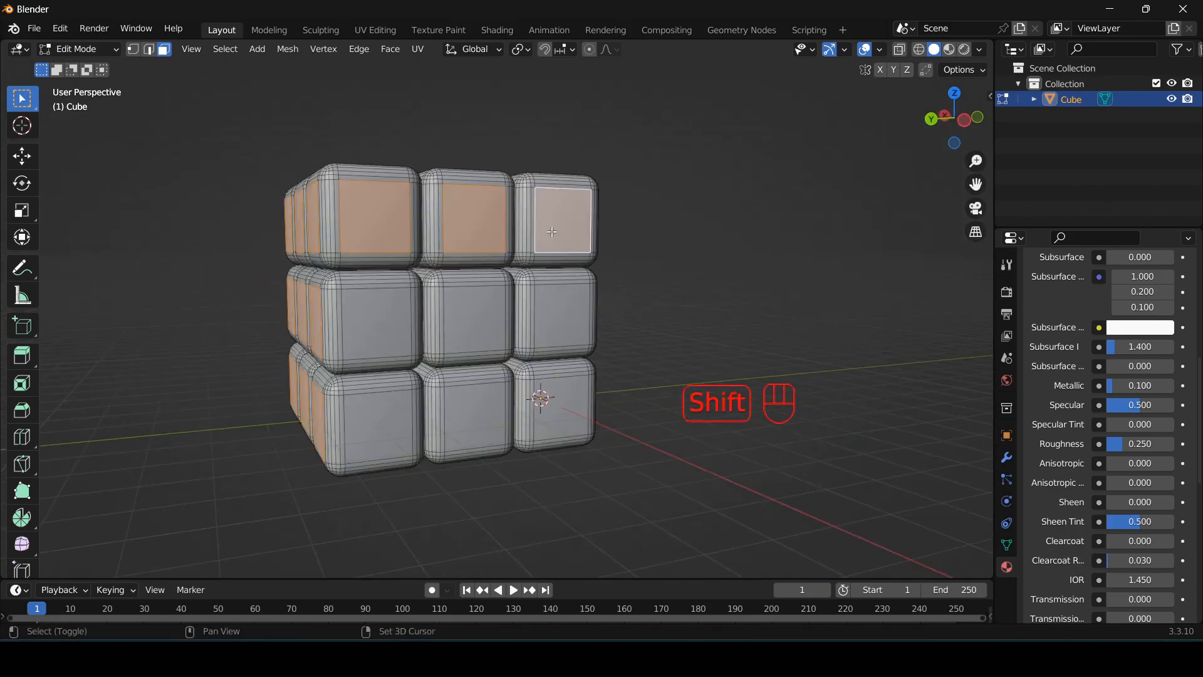
pyautogui.keyDown('shift'); pyautogui.click(562, 317); pyautogui.keyUp('shift')
pyautogui.keyDown('shift'); pyautogui.click(474, 319); pyautogui.keyUp('shift')
pyautogui.keyDown('shift'); pyautogui.click(375, 327); pyautogui.keyUp('shift')
pyautogui.keyDown('shift'); pyautogui.click(376, 423); pyautogui.keyUp('shift')
pyautogui.keyDown('shift'); pyautogui.click(470, 415); pyautogui.keyUp('shift')
pyautogui.keyDown('shift'); pyautogui.click(555, 406); pyautogui.keyUp('shift')
# - Add the nine large flat centre faces on top of the grid to the selection, undoing any wrong pick
pyautogui.moveTo(809, 333); pyautogui.dragTo(714, 458, button='middle')
pyautogui.hotkey('ctrl', 'z')
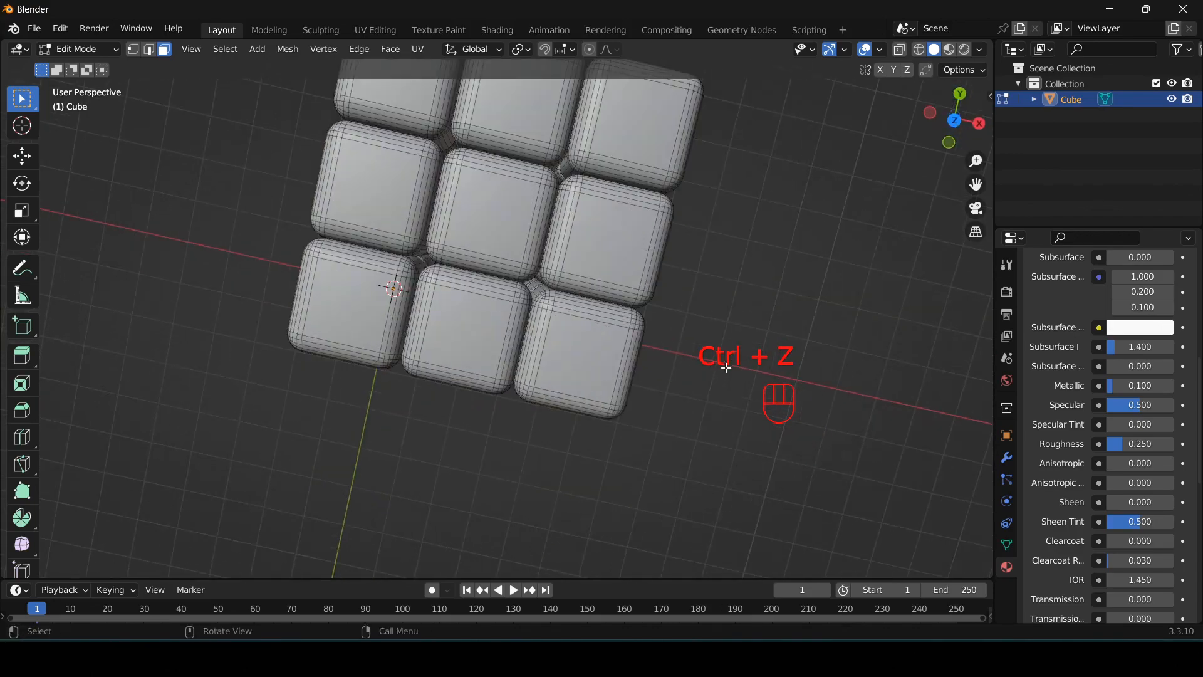
pyautogui.keyDown('shift'); pyautogui.click(636, 125); pyautogui.keyUp('shift')
pyautogui.keyDown('shift'); pyautogui.click(506, 125); pyautogui.keyUp('shift')
pyautogui.keyDown('shift'); pyautogui.click(392, 94); pyautogui.keyUp('shift')
pyautogui.keyDown('shift'); pyautogui.click(389, 129); pyautogui.keyUp('shift')
pyautogui.hotkey('ctrl', 'z')
pyautogui.keyDown('shift'); pyautogui.click(377, 188); pyautogui.keyUp('shift')
pyautogui.keyDown('shift'); pyautogui.click(492, 213); pyautogui.keyUp('shift')
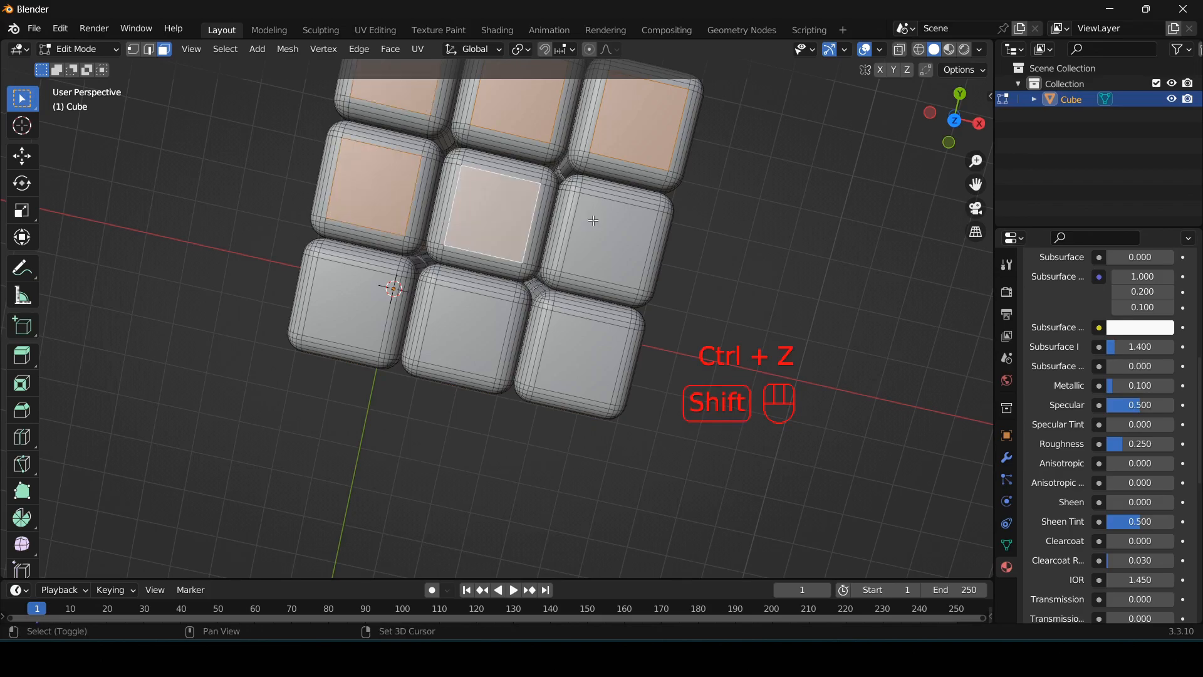
pyautogui.keyDown('shift'); pyautogui.click(608, 241); pyautogui.keyUp('shift')
pyautogui.keyDown('shift'); pyautogui.click(447, 340); pyautogui.keyUp('shift')
pyautogui.keyDown('shift'); pyautogui.click(348, 306); pyautogui.keyUp('shift')
# - Add the nine large flat centre faces on the underside of the grid to the selection
pyautogui.moveTo(348, 306); pyautogui.dragTo(495, 289, button='middle')
pyautogui.keyDown('shift'); pyautogui.click(500, 295); pyautogui.keyUp('shift')
pyautogui.keyDown('shift'); pyautogui.click(646, 295); pyautogui.keyUp('shift')
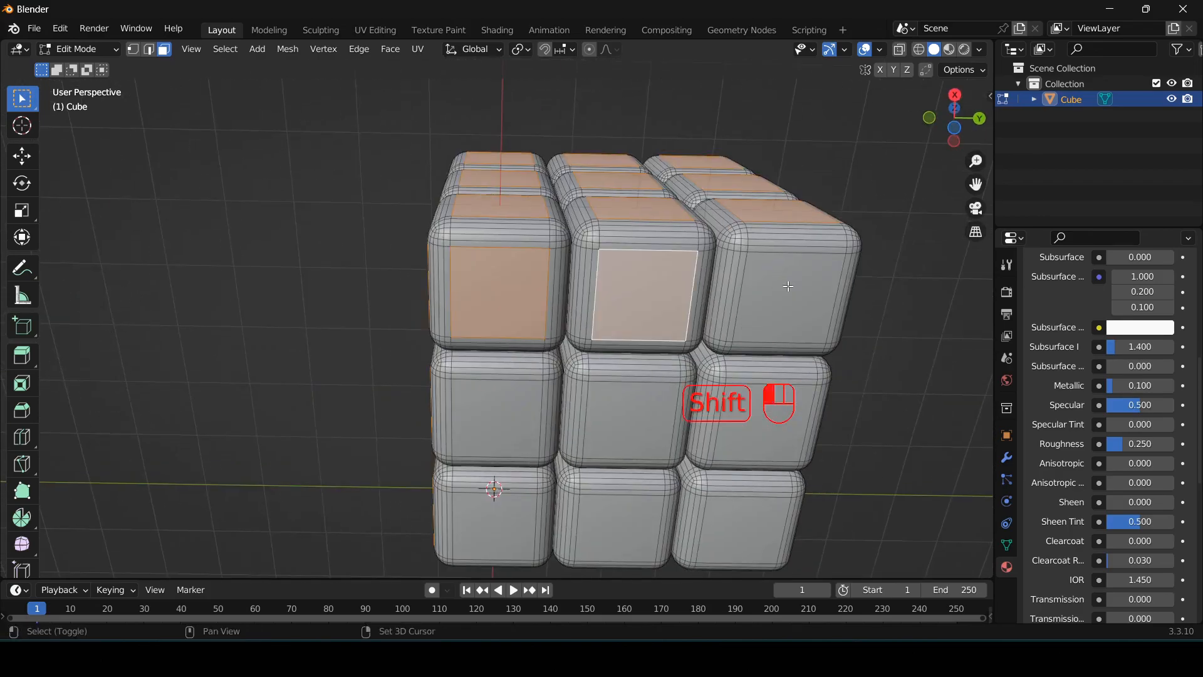
pyautogui.keyDown('shift'); pyautogui.click(790, 297); pyautogui.keyUp('shift')
pyautogui.keyDown('shift'); pyautogui.click(588, 412); pyautogui.keyUp('shift')
pyautogui.keyDown('shift'); pyautogui.click(495, 415); pyautogui.keyUp('shift')
pyautogui.keyDown('shift'); pyautogui.click(495, 526); pyautogui.keyUp('shift')
pyautogui.keyDown('shift'); pyautogui.click(617, 528); pyautogui.keyUp('shift')
pyautogui.keyDown('shift'); pyautogui.click(743, 530); pyautogui.keyUp('shift')
# - Vertex-bevel the corners of all selected centre faces by a small amount with 6 segments, and clear the selection
pyautogui.moveTo(743, 530); pyautogui.dragTo(765, 299, button='middle')
pyautogui.hotkey('ctrl', 'z')
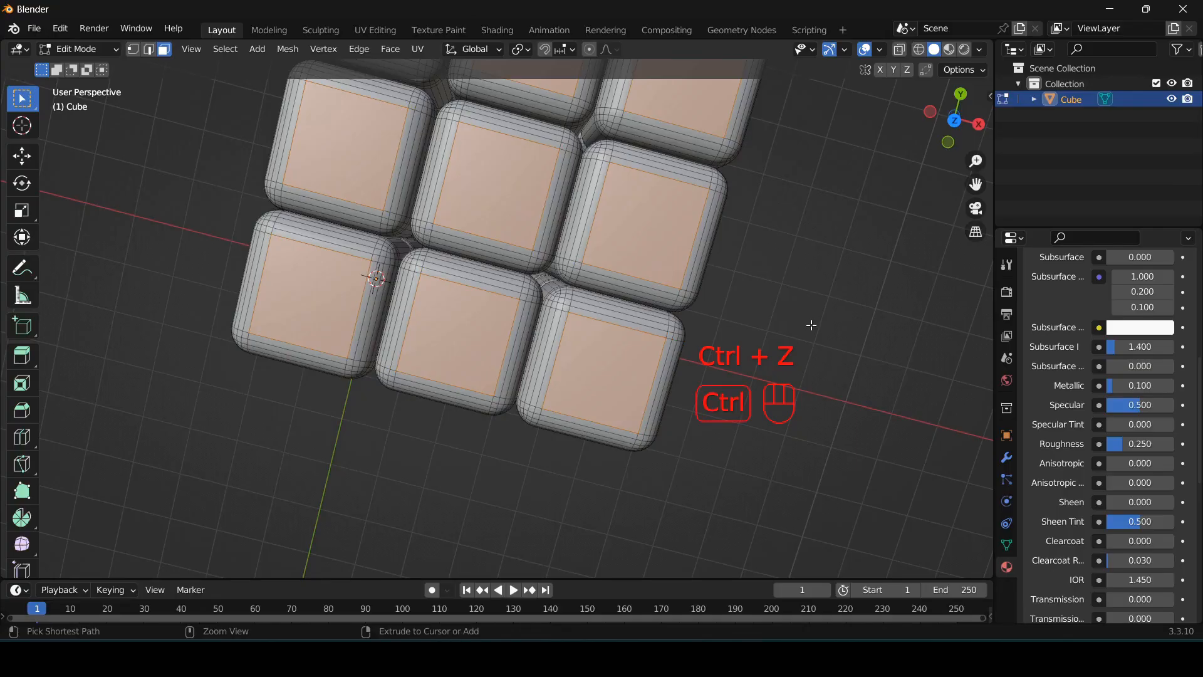
pyautogui.hotkey('ctrl', 'b')
pyautogui.press('v')
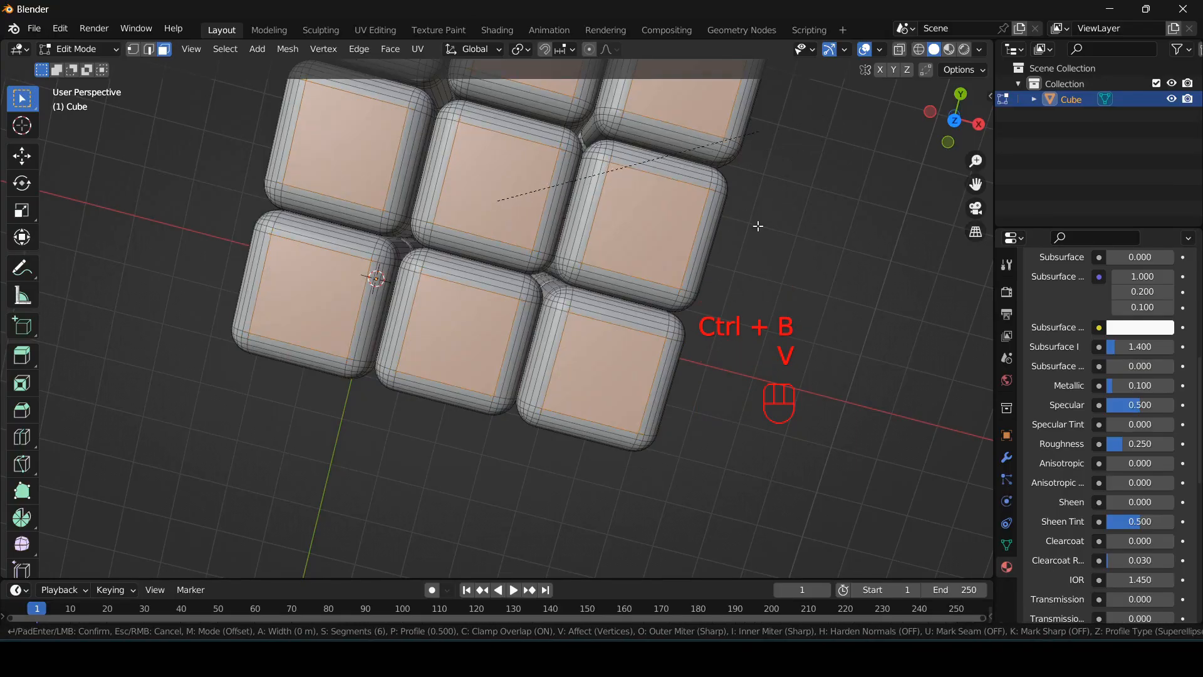
pyautogui.click(870, 401)
pyautogui.scroll(-4, 870, 401)
pyautogui.moveTo(871, 401); pyautogui.dragTo(642, 368, button='middle')
pyautogui.scroll(6, 667, 315)
pyautogui.scroll(-4, 667, 314)
pyautogui.scroll(5, 746, 268)
pyautogui.scroll(-5, 746, 268)
pyautogui.scroll(5, 642, 368)
pyautogui.scroll(-2, 648, 371)
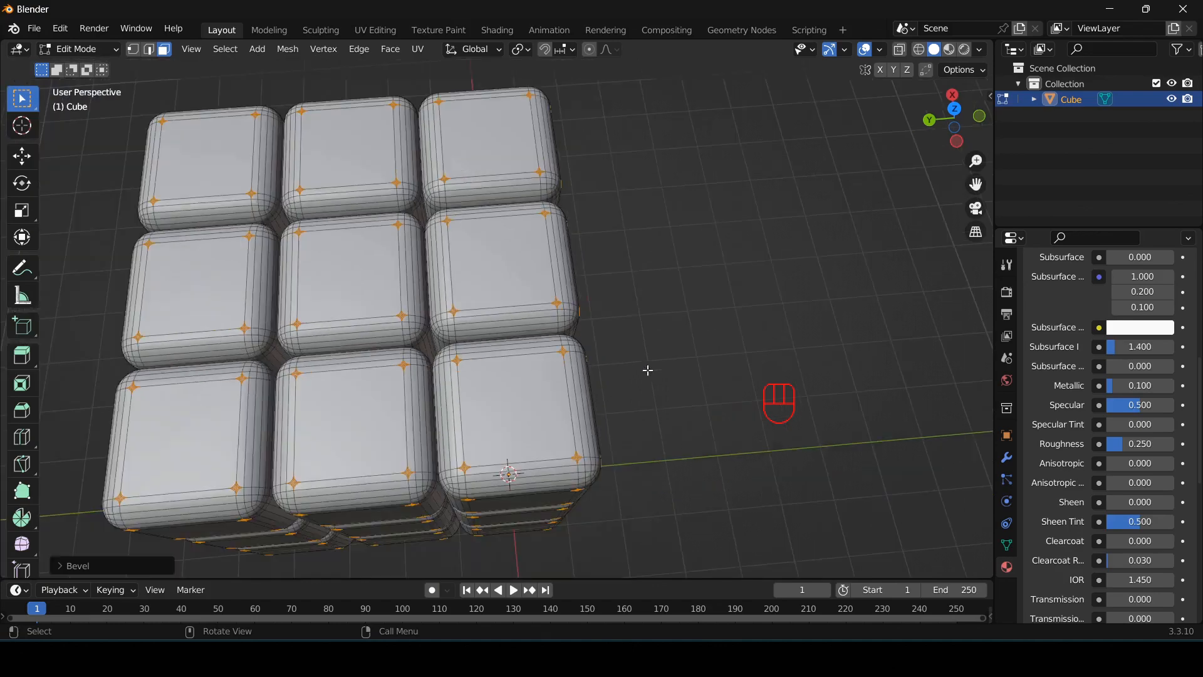
pyautogui.click(725, 311)
pyautogui.moveTo(725, 311); pyautogui.dragTo(761, 310, button='middle')
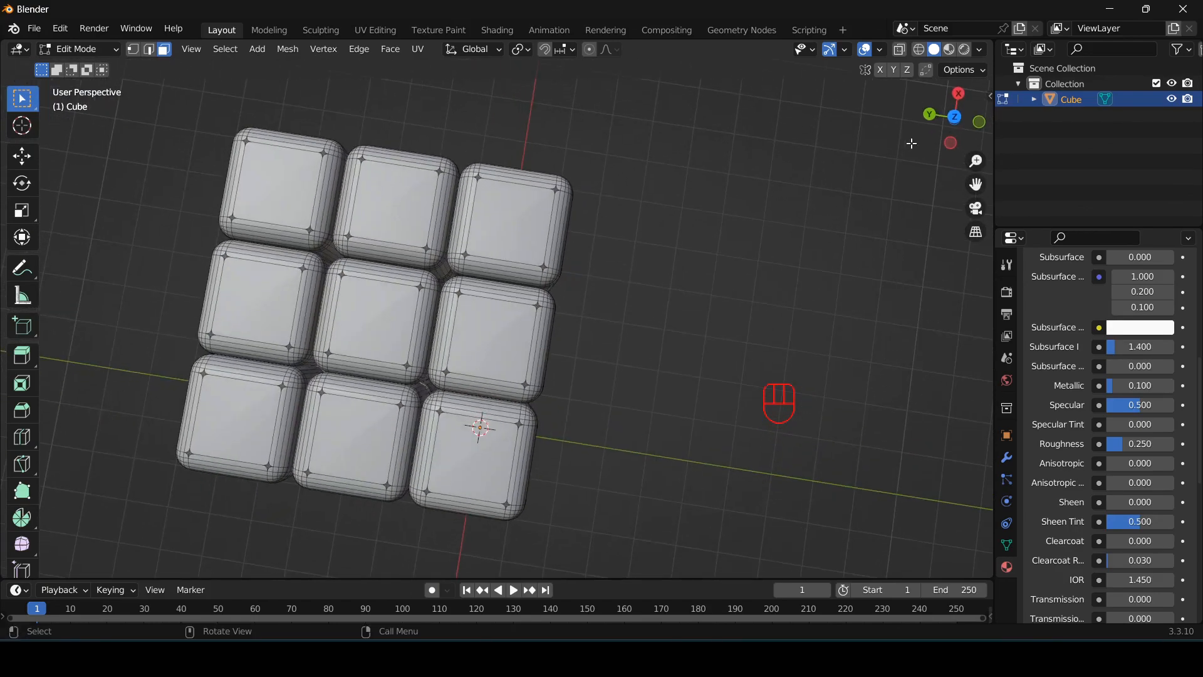
# - Select the nine large centre faces on the underside of the grid in the bottom orthographic view
pyautogui.click(950, 122)
pyautogui.scroll(2, 649, 261)
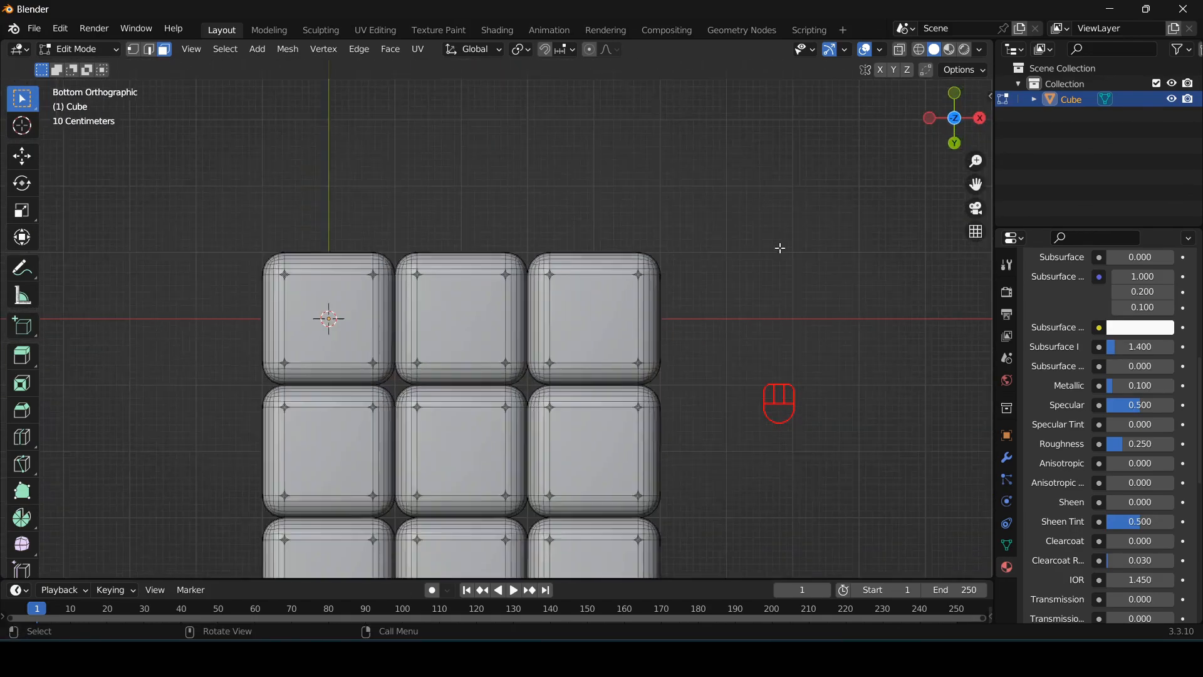
pyautogui.scroll(-1, 361, 319)
pyautogui.click(360, 320)
pyautogui.scroll(1, 361, 320)
pyautogui.keyDown('shift'); pyautogui.click(461, 320); pyautogui.keyUp('shift')
pyautogui.keyDown('shift'); pyautogui.click(594, 319); pyautogui.keyUp('shift')
pyautogui.keyDown('shift'); pyautogui.click(439, 450); pyautogui.keyUp('shift')
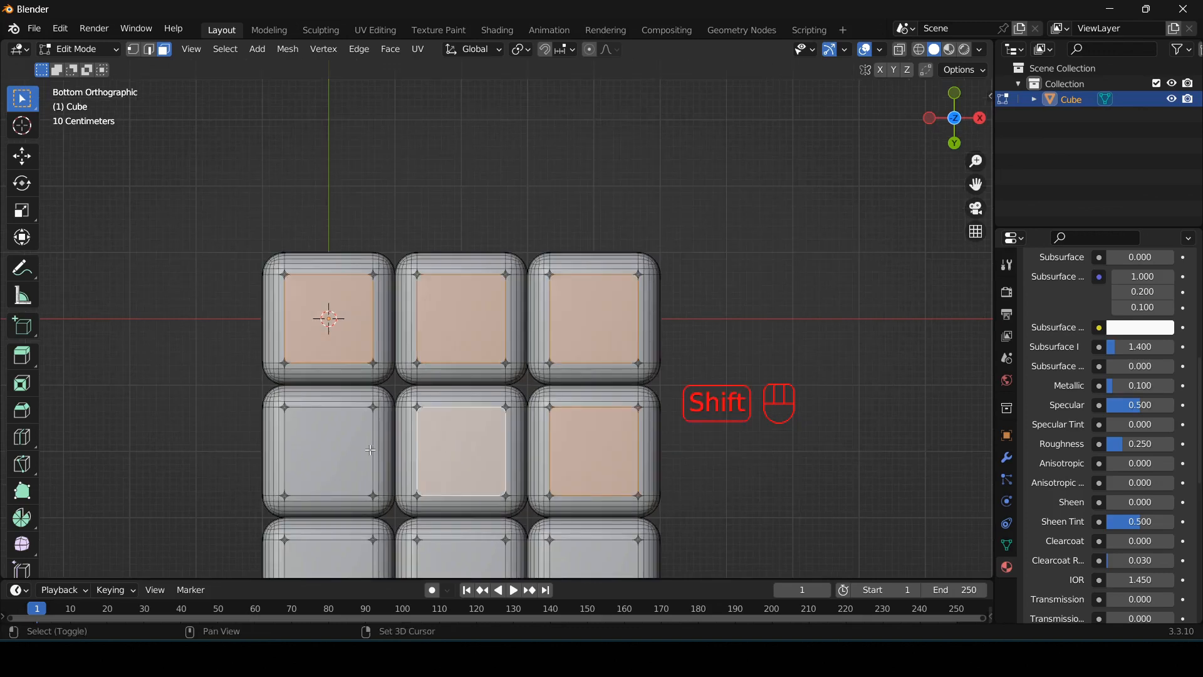
pyautogui.keyDown('shift'); pyautogui.click(370, 450); pyautogui.keyUp('shift')
pyautogui.scroll(-1, 371, 450)
pyautogui.keyDown('shift'); pyautogui.click(356, 539); pyautogui.keyUp('shift')
pyautogui.keyDown('shift'); pyautogui.click(467, 539); pyautogui.keyUp('shift')
pyautogui.keyDown('shift'); pyautogui.click(577, 539); pyautogui.keyUp('shift')
# - Add a second material with a bright yellow base color and assign it to the selected underside faces
pyautogui.scroll(10, 1088, 370)
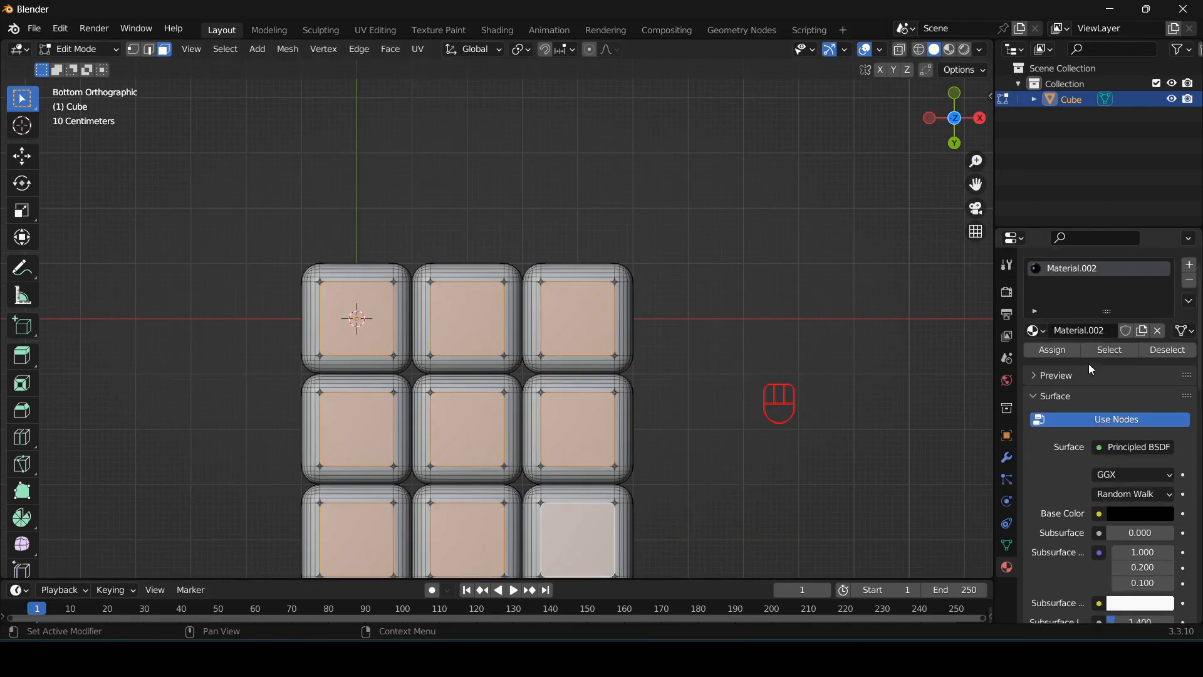
pyautogui.scroll(2, 1092, 370)
pyautogui.click(1189, 291)
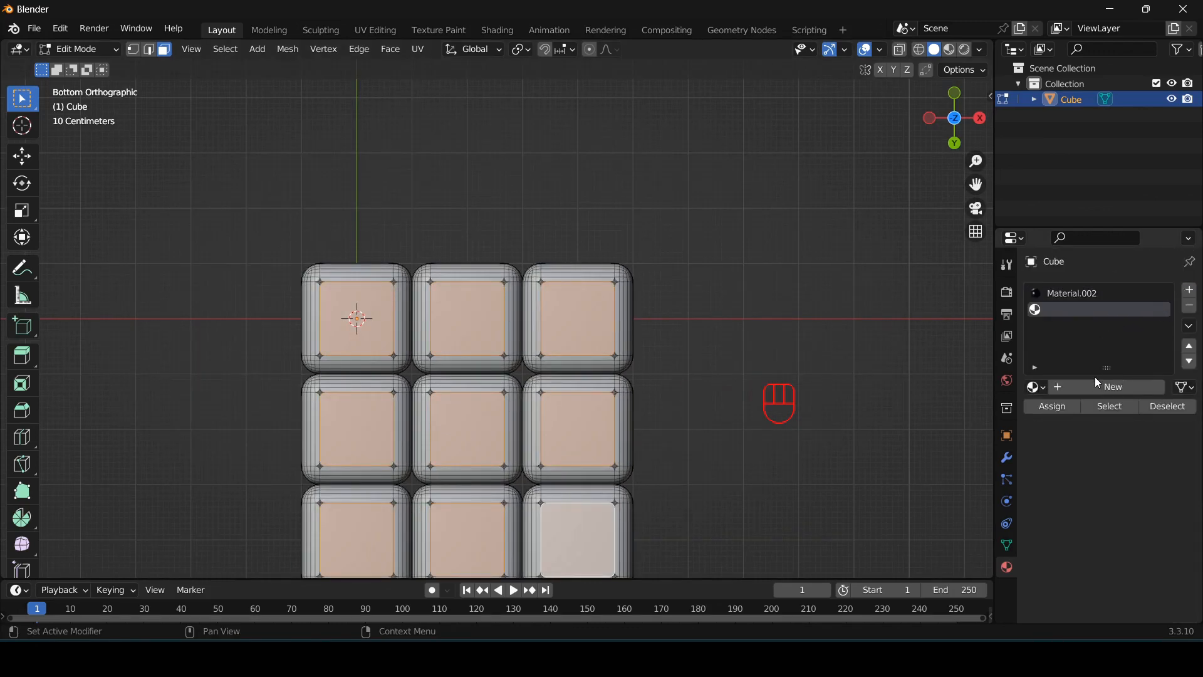
pyautogui.click(1081, 384)
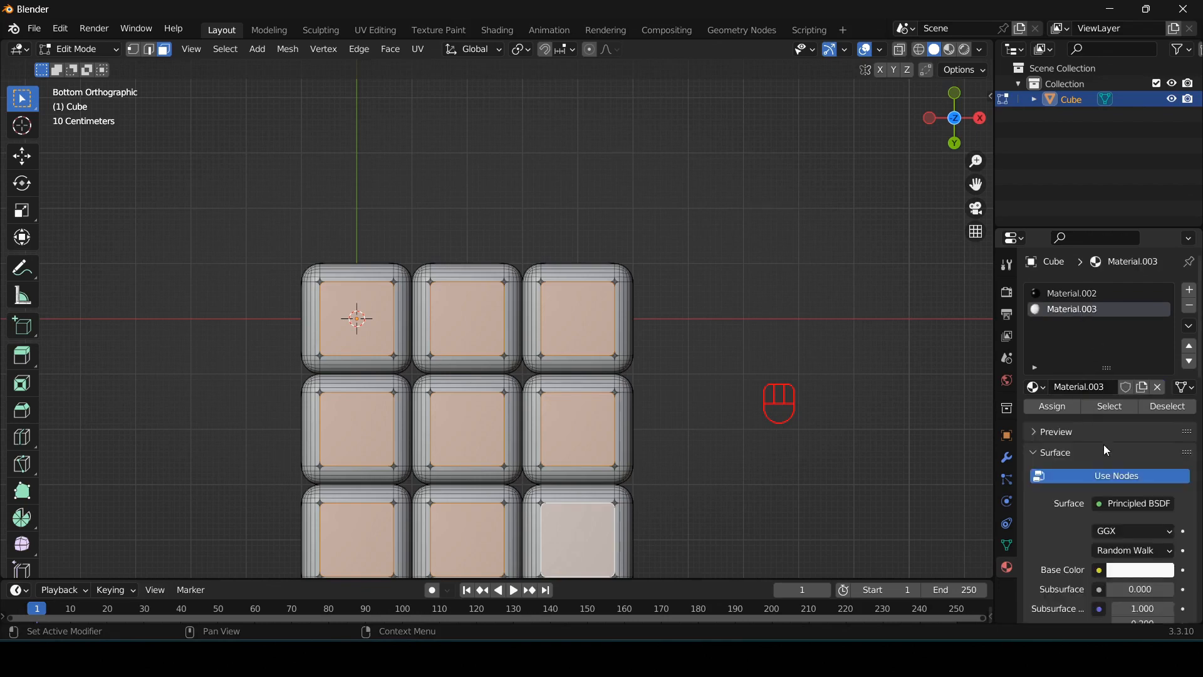
pyautogui.click(1121, 570)
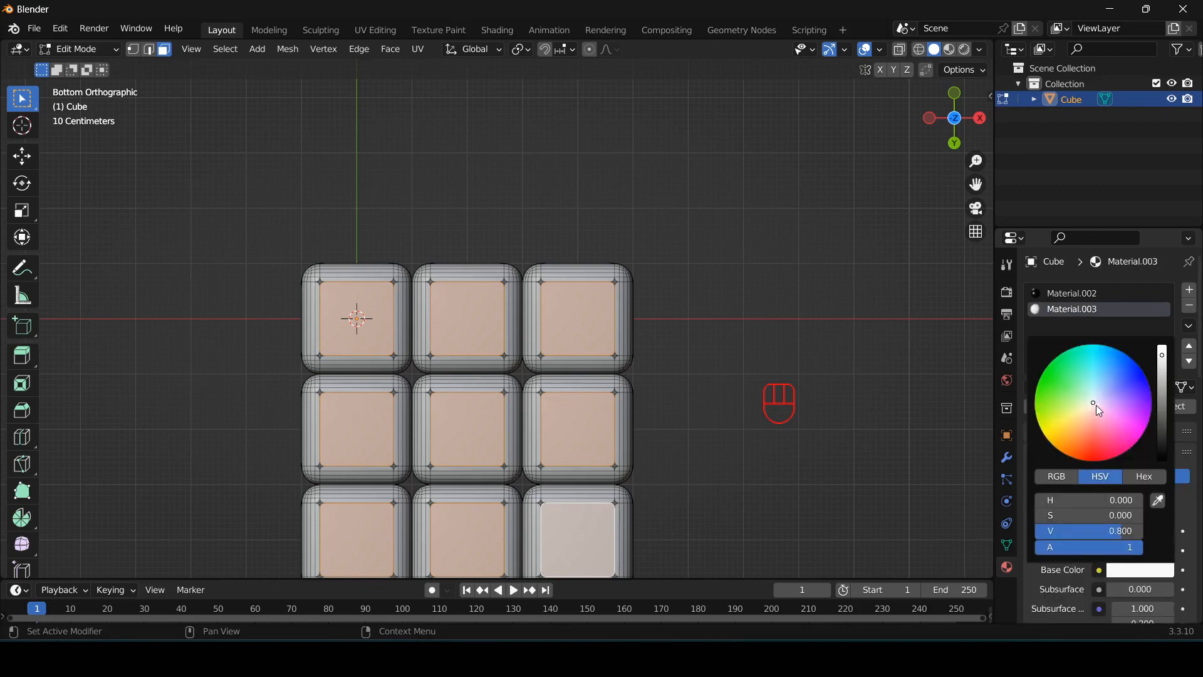
pyautogui.moveTo(1098, 407); pyautogui.dragTo(1045, 440)
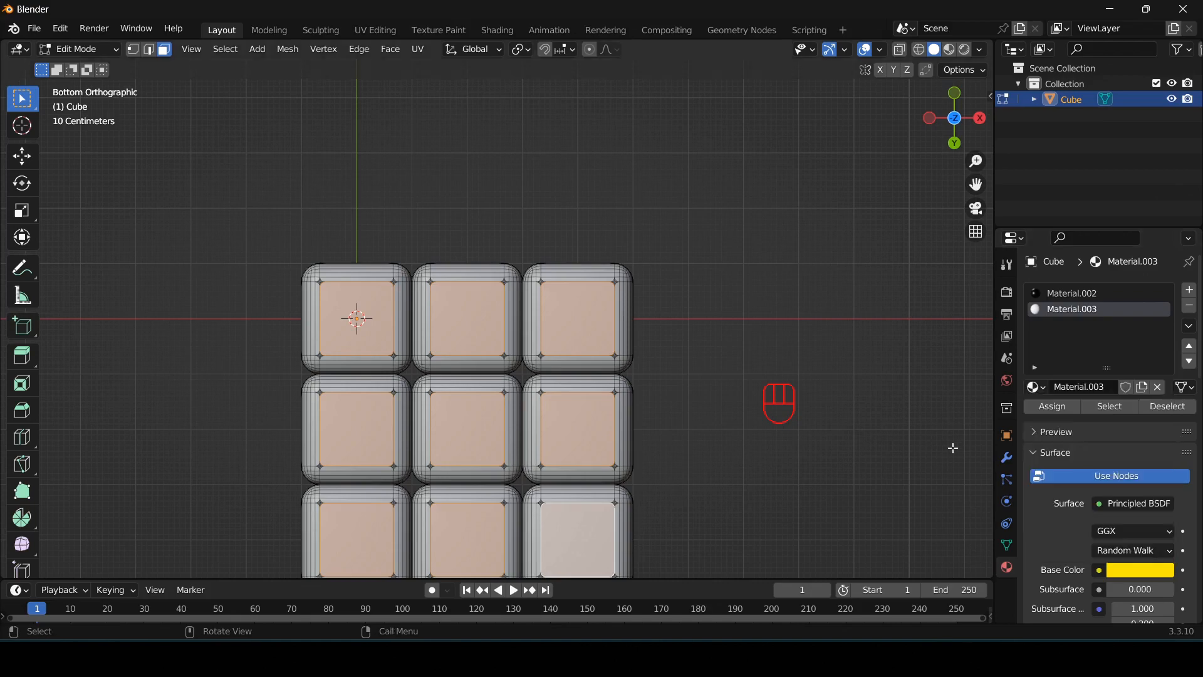
# - Select only the nine large centre faces on the grid's positive Y side
pyautogui.moveTo(749, 443); pyautogui.dragTo(547, 207, button='middle')
pyautogui.click(386, 263)
pyautogui.keyDown('shift'); pyautogui.click(462, 249); pyautogui.keyUp('shift')
pyautogui.keyDown('shift'); pyautogui.click(544, 249); pyautogui.keyUp('shift')
pyautogui.keyDown('shift'); pyautogui.click(544, 331); pyautogui.keyUp('shift')
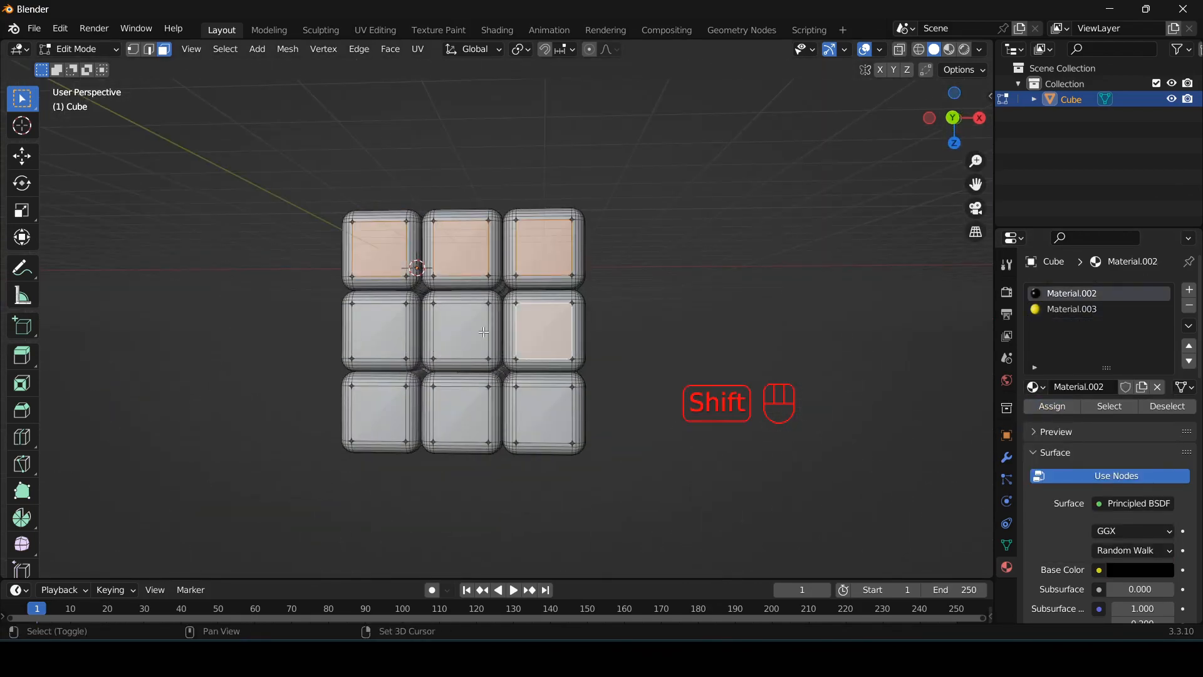
pyautogui.keyDown('shift'); pyautogui.click(462, 330); pyautogui.keyUp('shift')
pyautogui.keyDown('shift'); pyautogui.click(381, 330); pyautogui.keyUp('shift')
pyautogui.keyDown('shift'); pyautogui.click(380, 414); pyautogui.keyUp('shift')
pyautogui.keyDown('shift'); pyautogui.click(461, 414); pyautogui.keyUp('shift')
pyautogui.keyDown('shift'); pyautogui.click(529, 408); pyautogui.keyUp('shift')
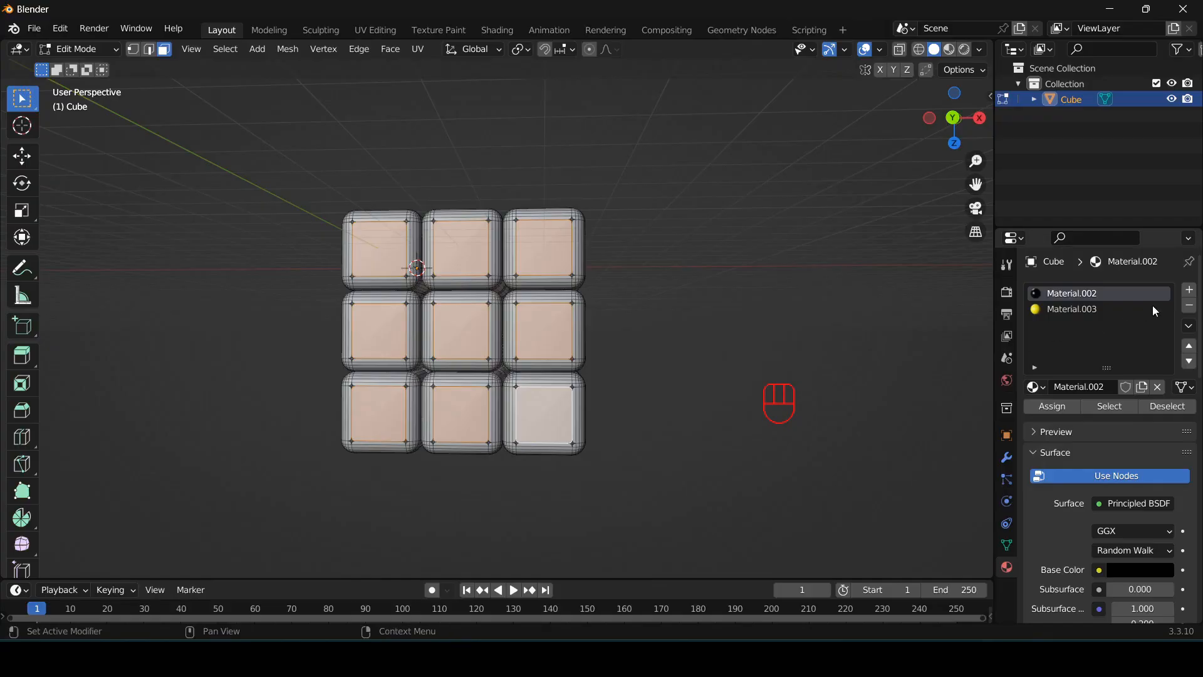
# - Add a third material with a red base color and assign it to the selected positive Y faces
pyautogui.click(1188, 291)
pyautogui.click(1079, 389)
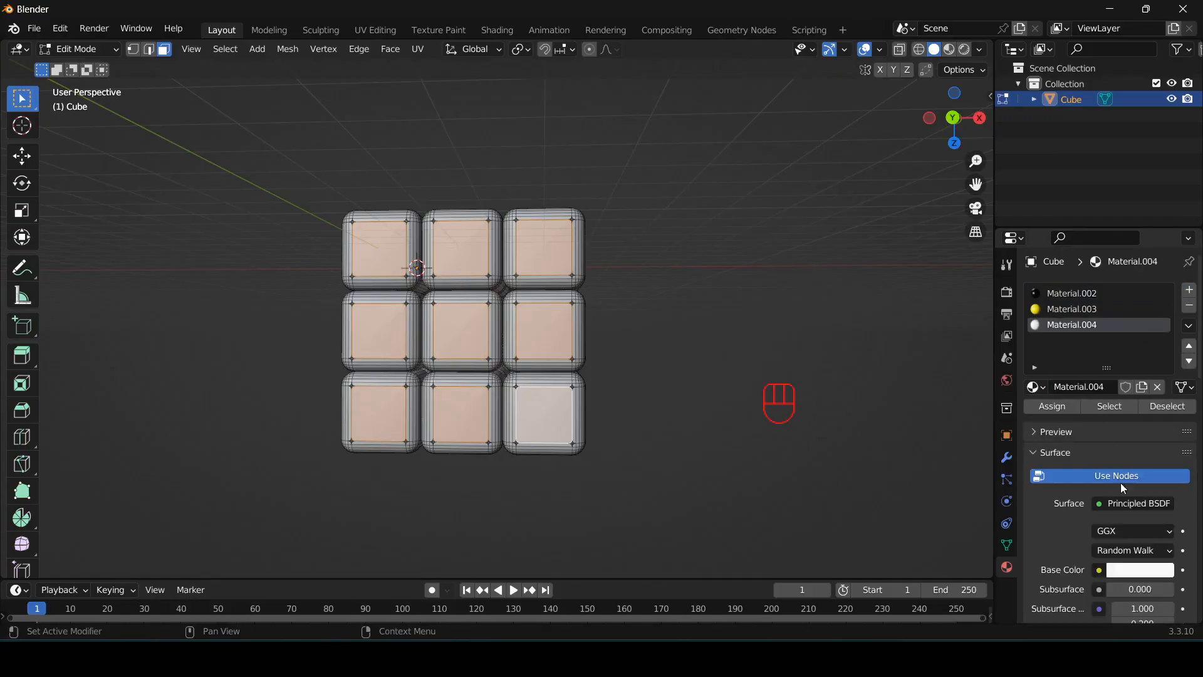
pyautogui.click(1136, 571)
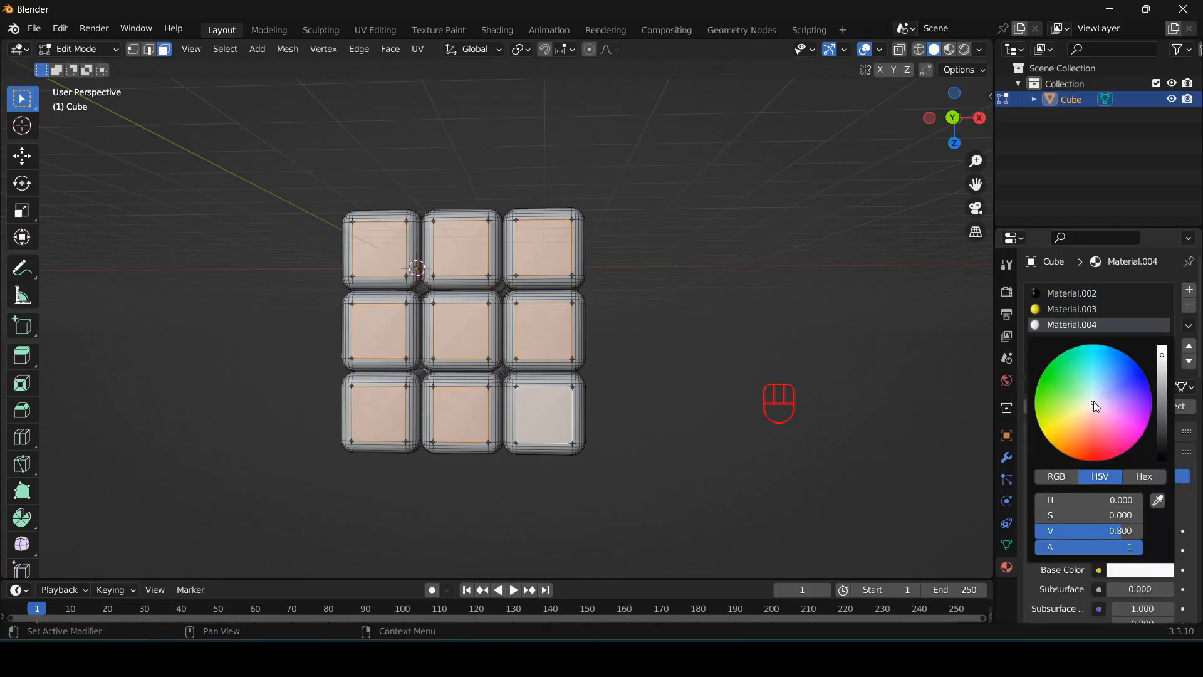
pyautogui.moveTo(1095, 406); pyautogui.dragTo(1103, 461)
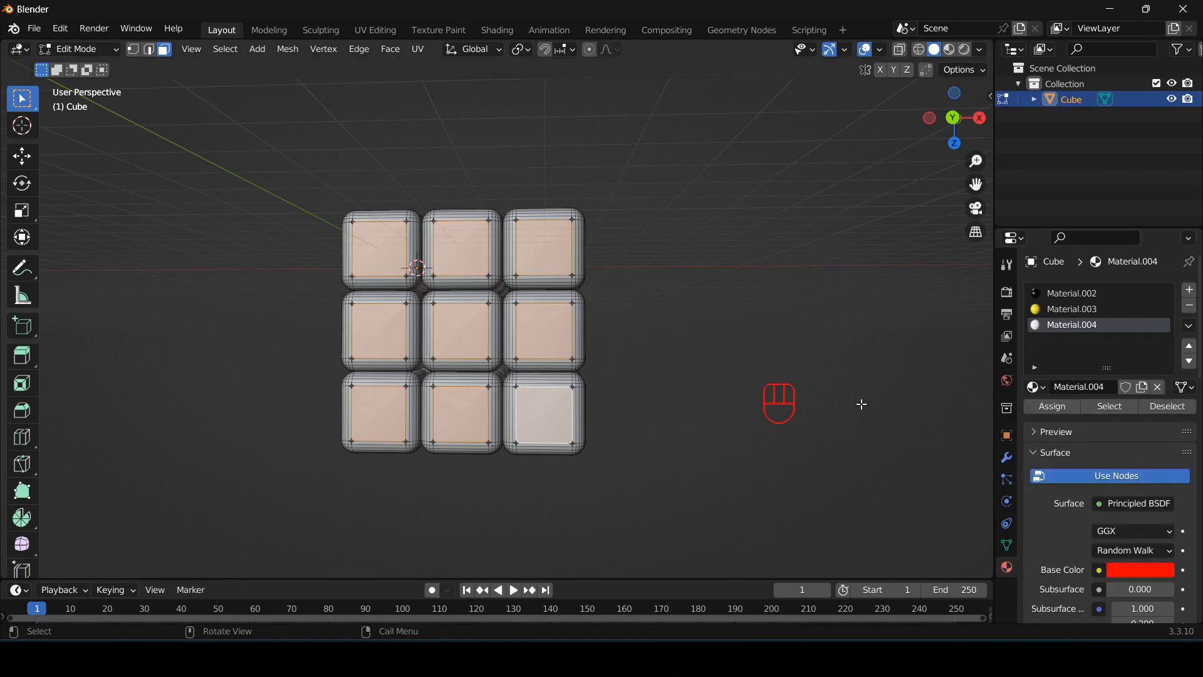
pyautogui.click(1055, 406)
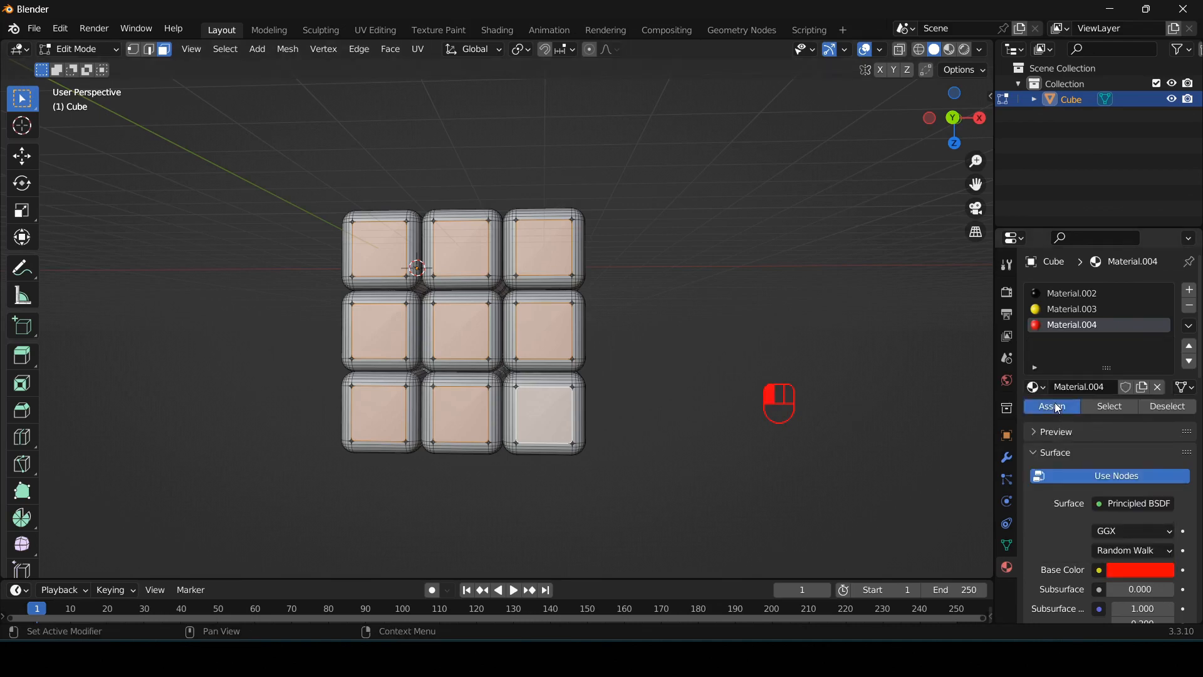
# - Switch the viewport to Material Preview shading to check the coloured faces
pyautogui.click(948, 51)
pyautogui.scroll(-1, 709, 248)
pyautogui.moveTo(709, 249); pyautogui.dragTo(713, 287, button='middle')
pyautogui.scroll(4, 713, 287)
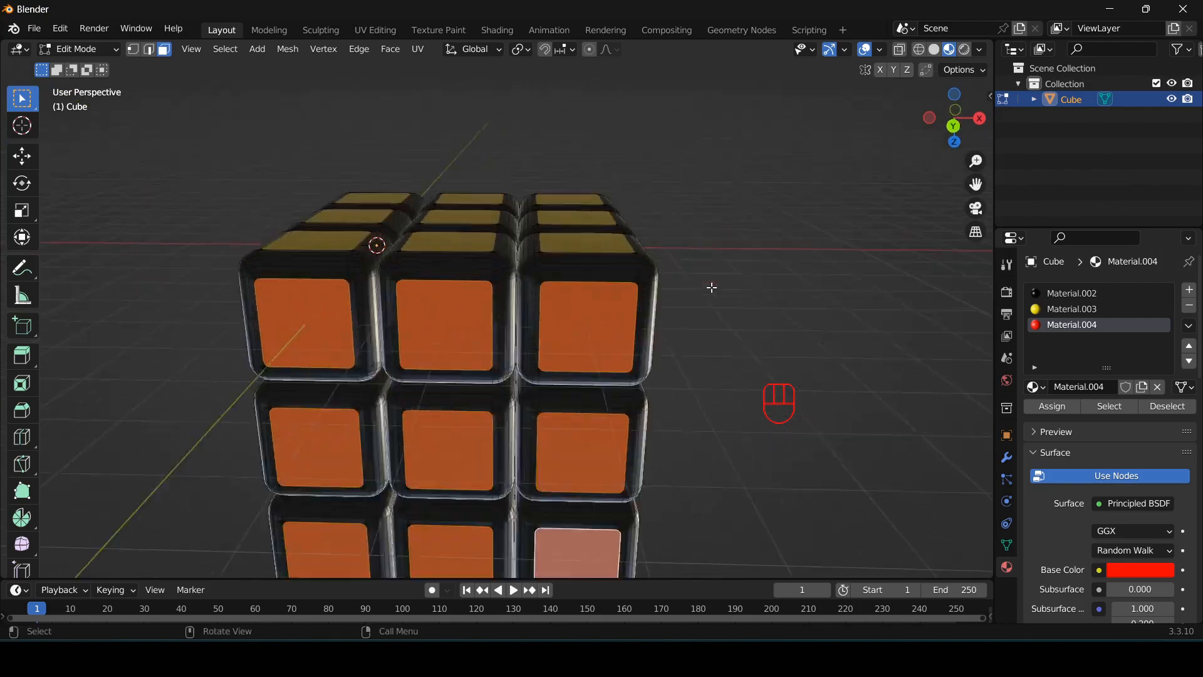
# - Select only the nine large centre faces on the grid's negative Y side
pyautogui.moveTo(768, 261); pyautogui.dragTo(665, 251, button='middle')
pyautogui.click(435, 254)
pyautogui.keyDown('shift'); pyautogui.click(552, 235); pyautogui.keyUp('shift')
pyautogui.keyDown('shift'); pyautogui.click(674, 225); pyautogui.keyUp('shift')
pyautogui.keyDown('shift'); pyautogui.click(665, 345); pyautogui.keyUp('shift')
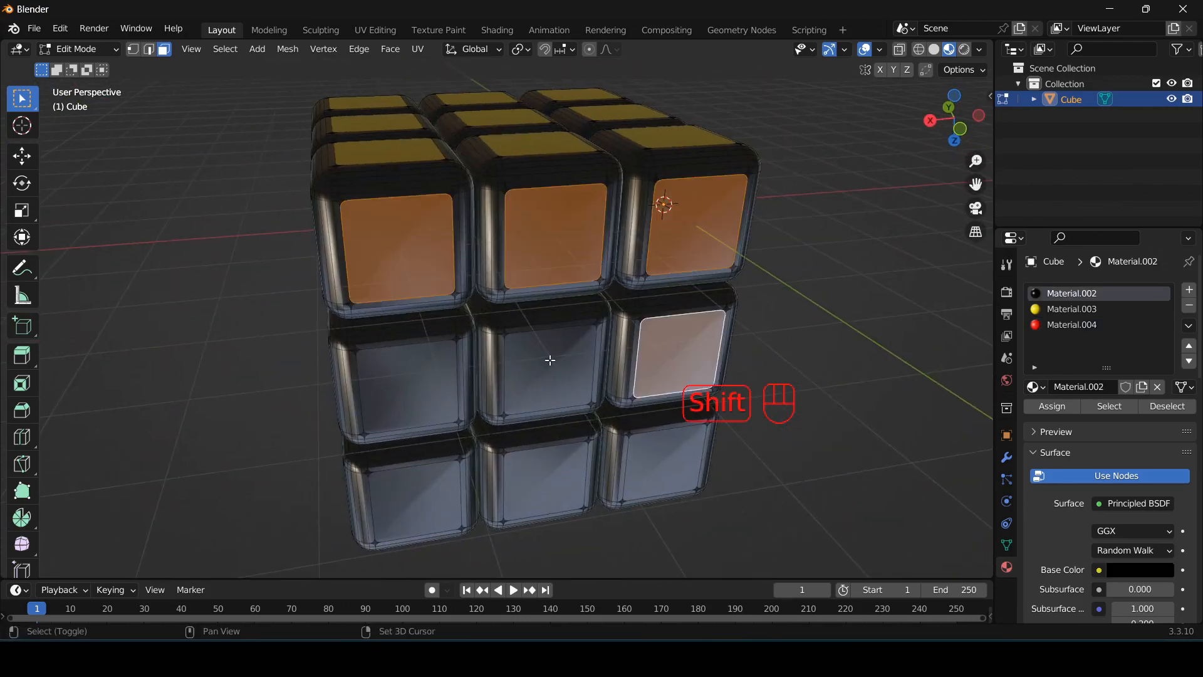
pyautogui.keyDown('shift'); pyautogui.click(546, 361); pyautogui.keyUp('shift')
pyautogui.keyDown('shift'); pyautogui.click(427, 385); pyautogui.keyUp('shift')
pyautogui.keyDown('shift'); pyautogui.click(427, 492); pyautogui.keyUp('shift')
pyautogui.keyDown('shift'); pyautogui.click(521, 493); pyautogui.keyUp('shift')
pyautogui.keyDown('shift'); pyautogui.click(663, 463); pyautogui.keyUp('shift')
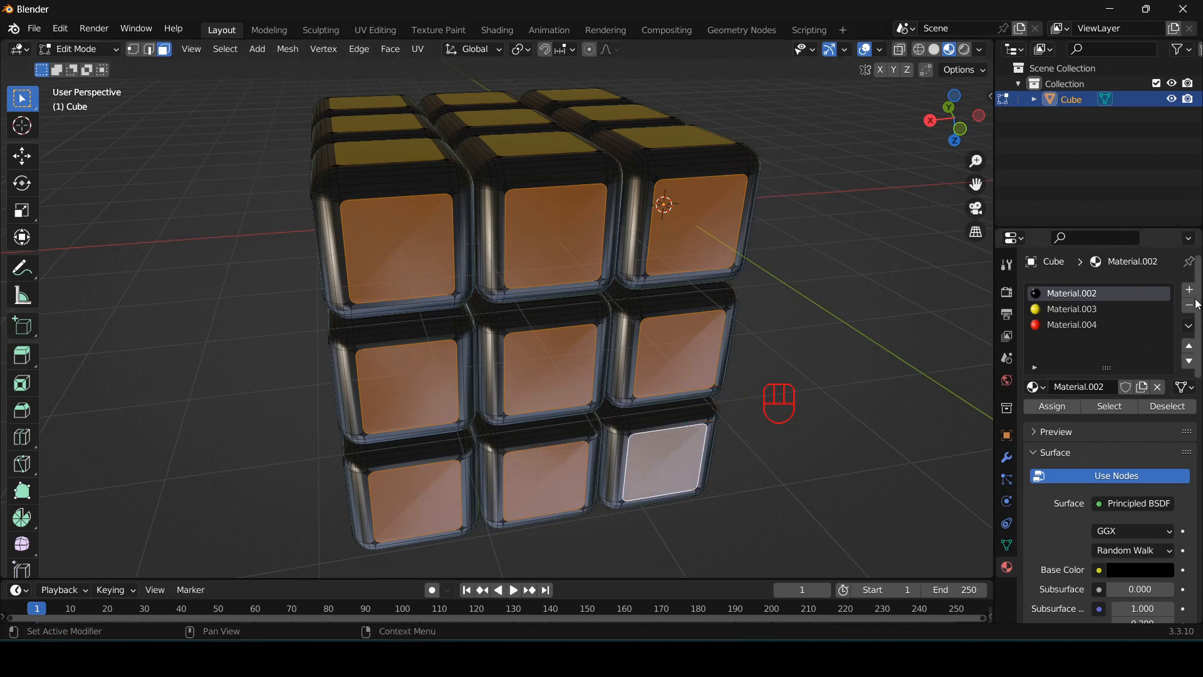
# - Add a fourth material with a green base color and assign it to the selected negative Y faces
pyautogui.click(1191, 291)
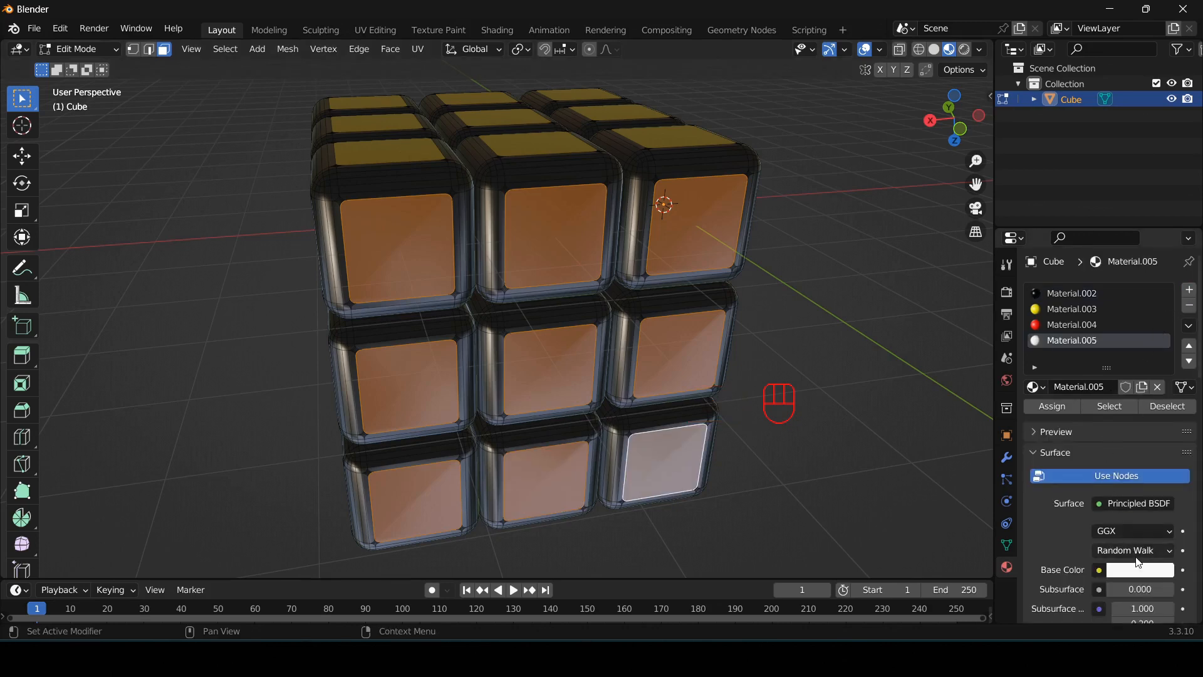
pyautogui.click(1134, 572)
pyautogui.click(1042, 386)
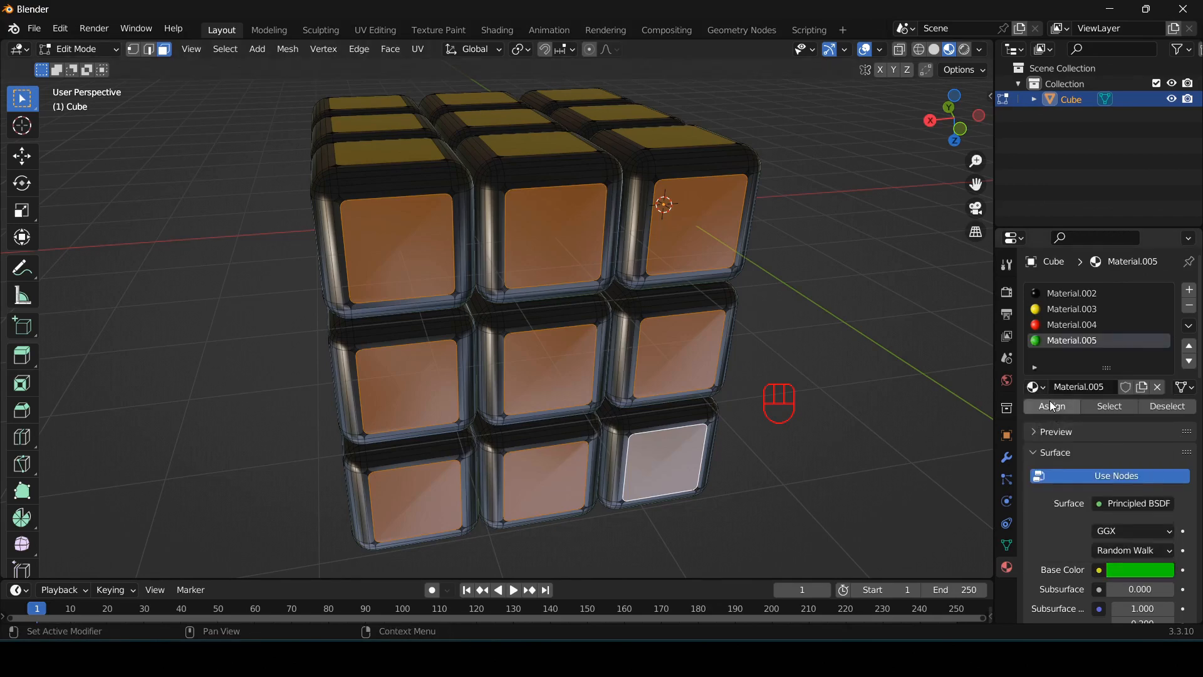
# - Select only the nine large centre faces on the top side of the grid
pyautogui.moveTo(784, 462); pyautogui.dragTo(773, 307, button='middle')
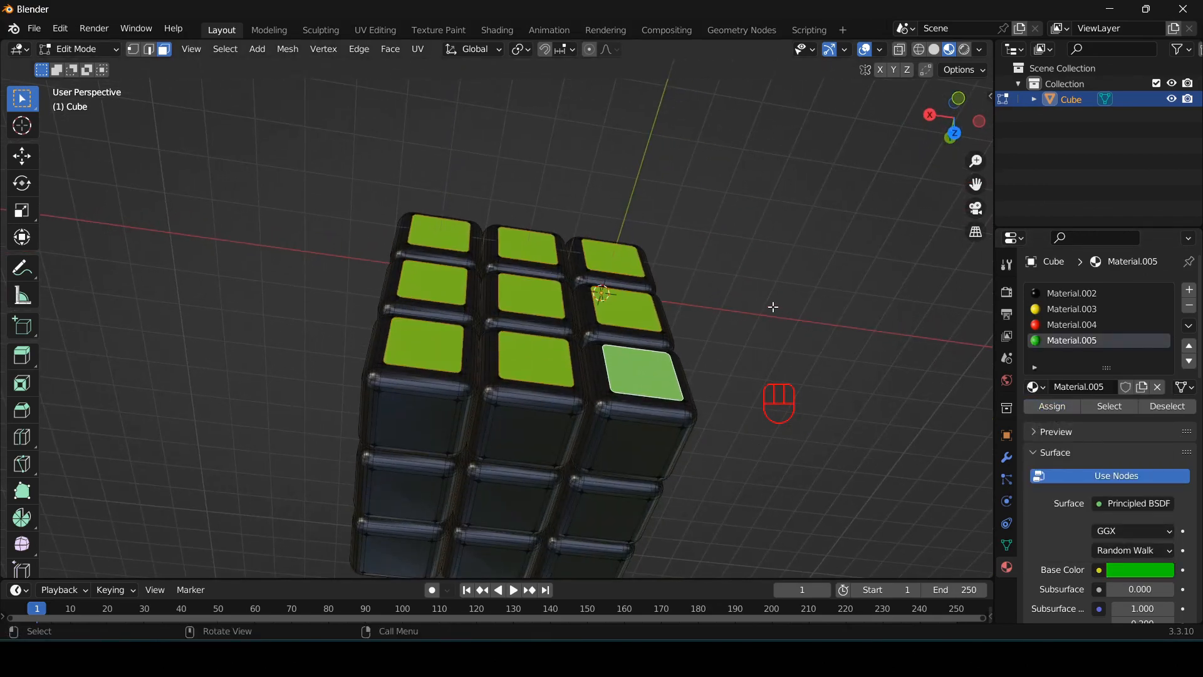
pyautogui.scroll(-2, 495, 452)
pyautogui.moveTo(492, 464); pyautogui.dragTo(470, 358, button='middle')
pyautogui.click(442, 291)
pyautogui.keyDown('shift'); pyautogui.click(517, 305); pyautogui.keyUp('shift')
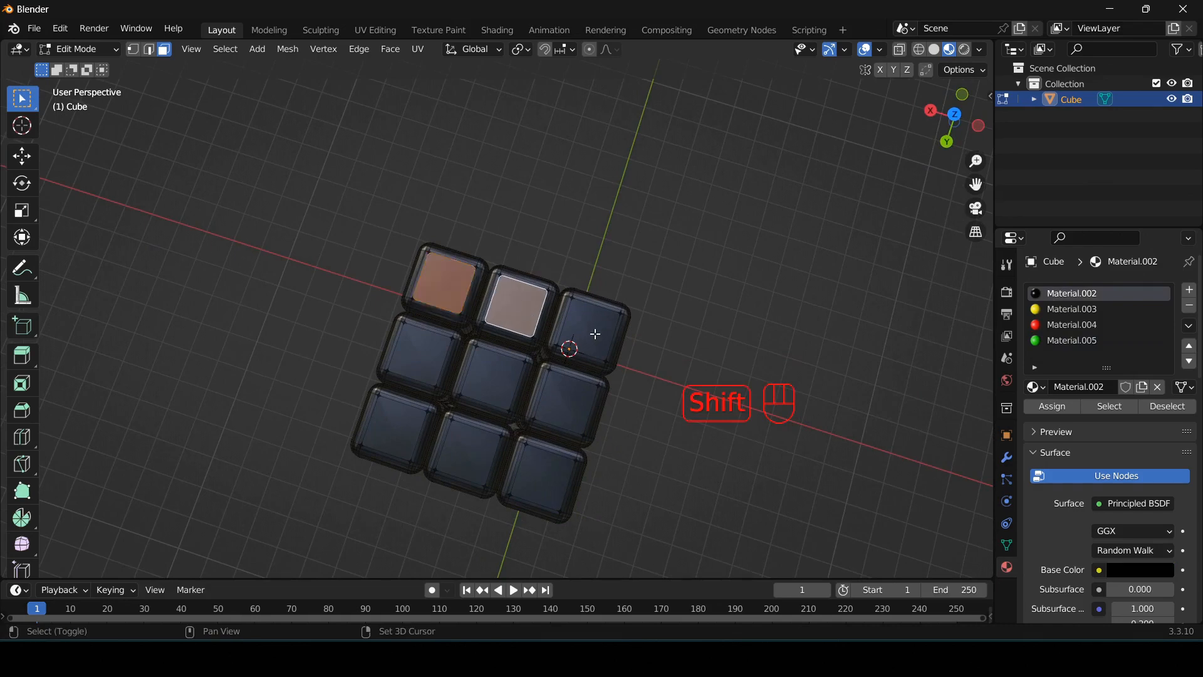
pyautogui.keyDown('shift'); pyautogui.click(590, 331); pyautogui.keyUp('shift')
pyautogui.keyDown('shift'); pyautogui.click(567, 401); pyautogui.keyUp('shift')
pyautogui.keyDown('shift'); pyautogui.click(493, 379); pyautogui.keyUp('shift')
pyautogui.keyDown('shift'); pyautogui.click(435, 366); pyautogui.keyUp('shift')
pyautogui.keyDown('shift'); pyautogui.click(394, 428); pyautogui.keyUp('shift')
pyautogui.keyDown('shift'); pyautogui.click(468, 453); pyautogui.keyUp('shift')
pyautogui.keyDown('shift'); pyautogui.click(542, 477); pyautogui.keyUp('shift')
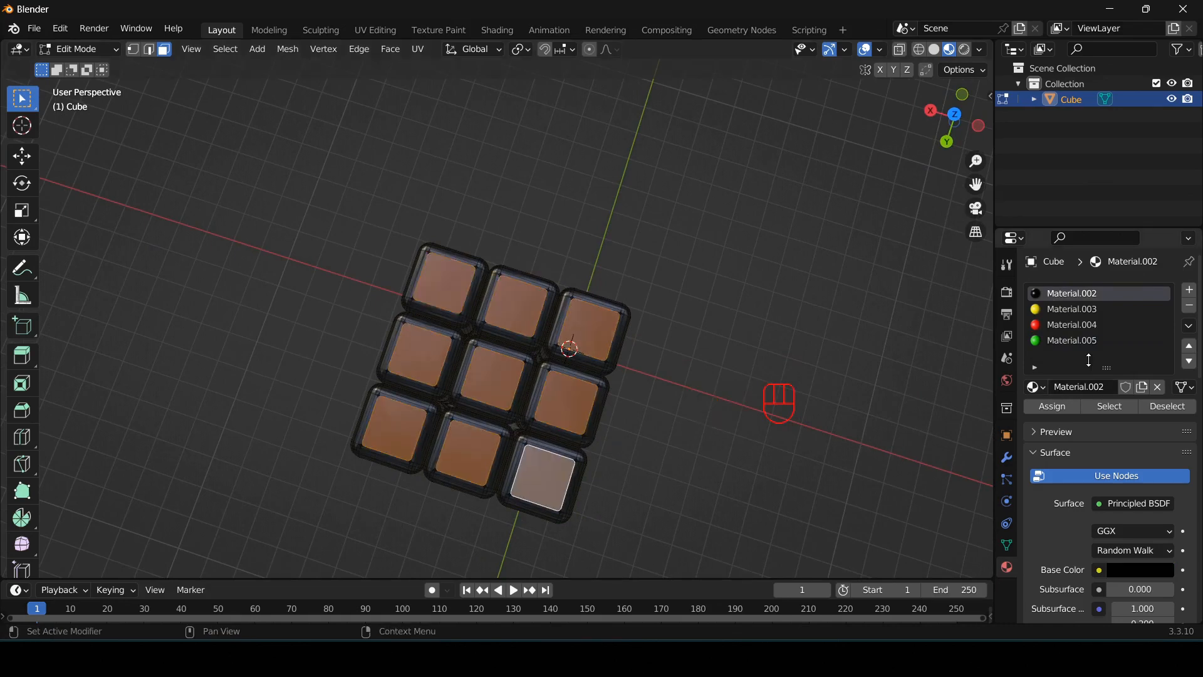
# - Add a fifth material with a blue base color (H 0.668, S 1.000, V 0.800) and assign it to the selected top faces
pyautogui.click(1190, 290)
pyautogui.click(1107, 396)
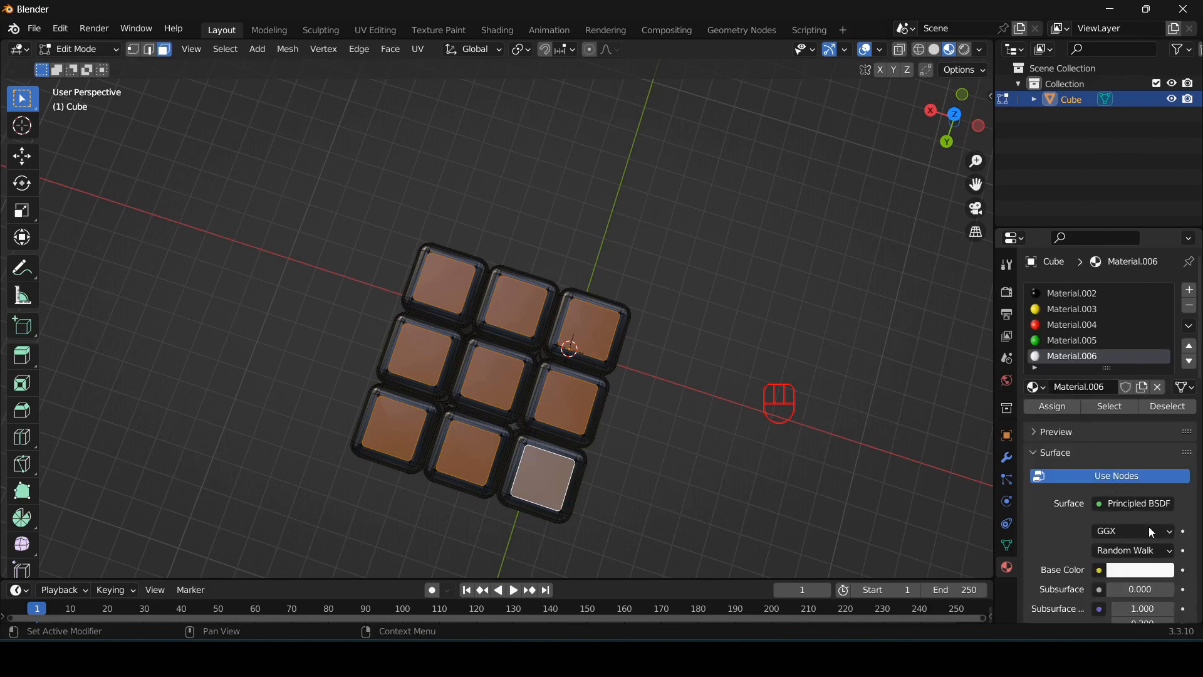
pyautogui.click(1135, 571)
pyautogui.click(1123, 377)
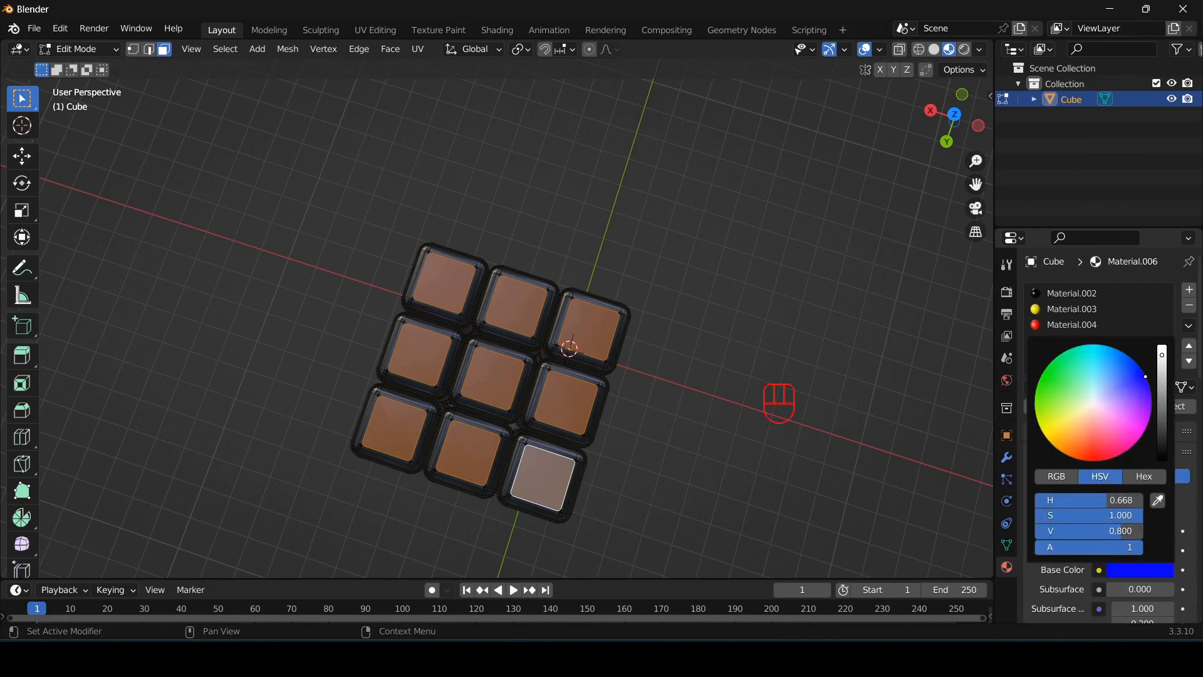
pyautogui.click(1051, 407)
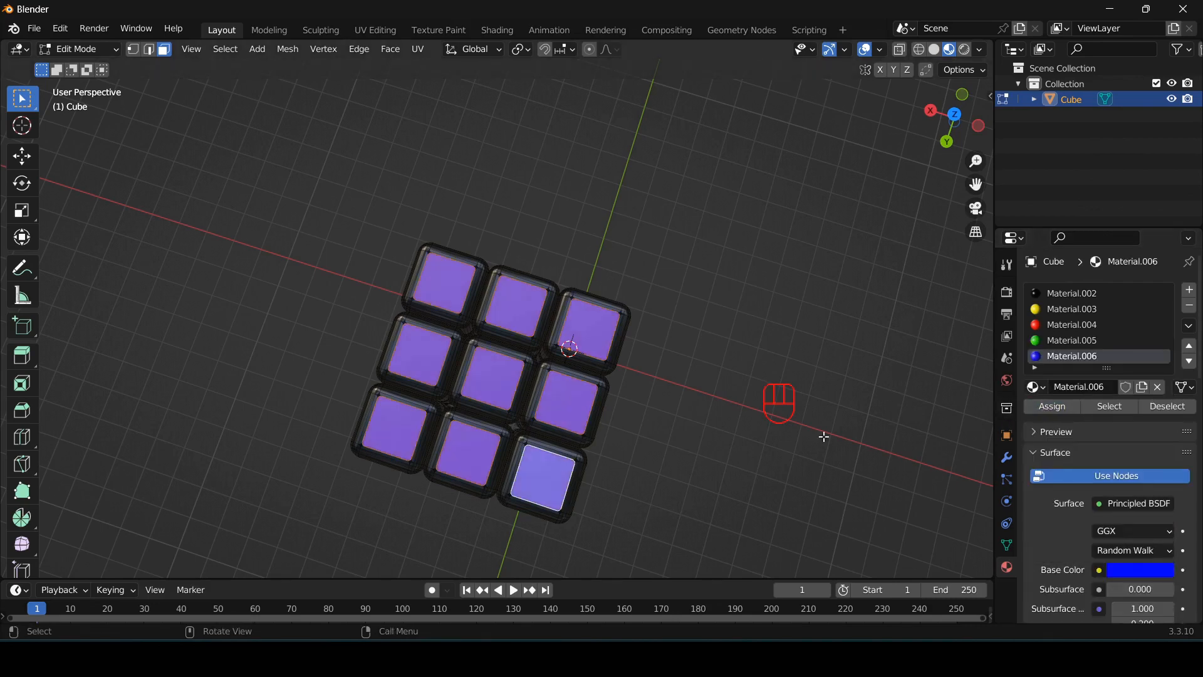
# - Select only the nine large centre faces on the grid's negative X side
pyautogui.moveTo(819, 435); pyautogui.dragTo(534, 288, button='middle')
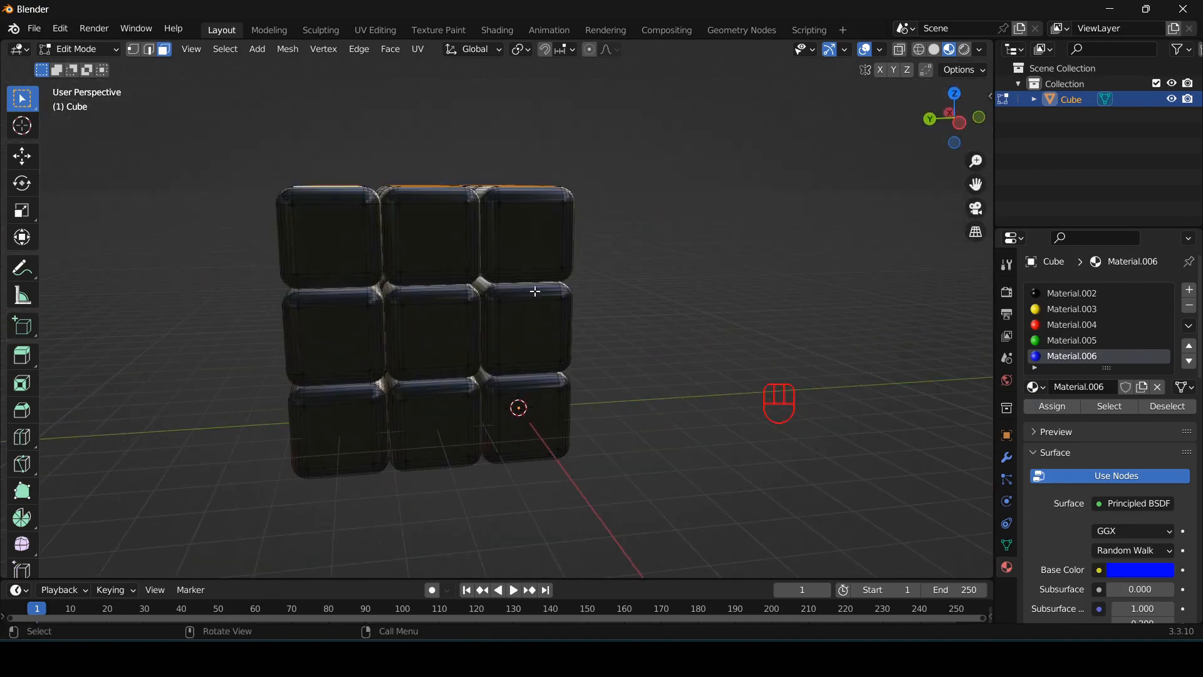
pyautogui.keyDown('shift'); pyautogui.click(329, 238); pyautogui.keyUp('shift')
pyautogui.keyDown('shift'); pyautogui.click(432, 237); pyautogui.keyUp('shift')
pyautogui.keyDown('shift'); pyautogui.click(531, 234); pyautogui.keyUp('shift')
pyautogui.keyDown('shift'); pyautogui.click(530, 331); pyautogui.keyUp('shift')
pyautogui.keyDown('shift'); pyautogui.click(434, 335); pyautogui.keyUp('shift')
pyautogui.keyDown('shift'); pyautogui.click(334, 338); pyautogui.keyUp('shift')
pyautogui.keyDown('shift'); pyautogui.click(337, 435); pyautogui.keyUp('shift')
pyautogui.keyDown('shift'); pyautogui.click(436, 431); pyautogui.keyUp('shift')
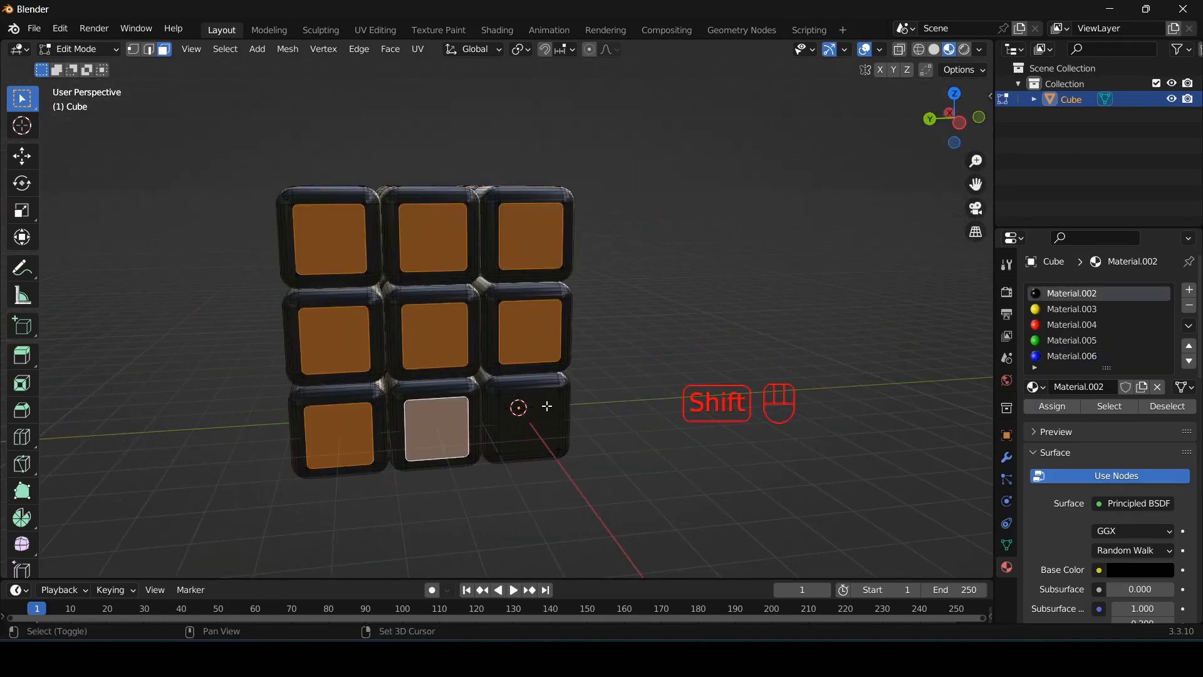
pyautogui.keyDown('shift'); pyautogui.click(533, 417); pyautogui.keyUp('shift')
# - Add a sixth material with the default white base color and assign it to the selected negative X faces
pyautogui.click(1189, 290)
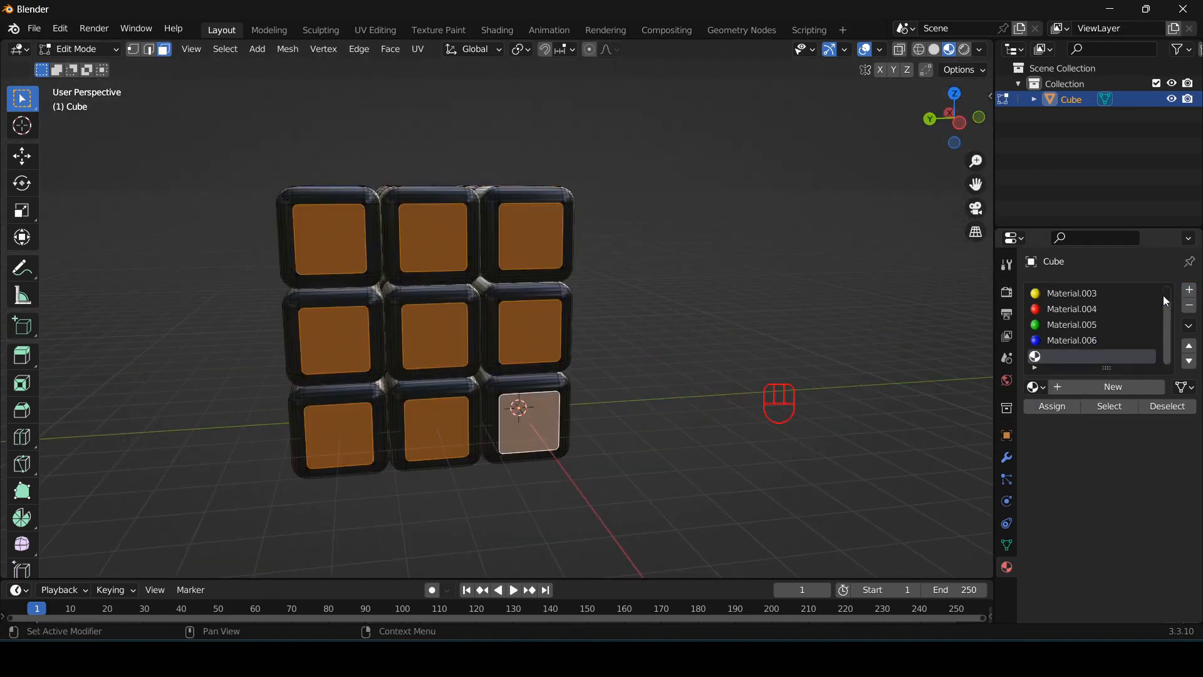
pyautogui.click(1114, 387)
pyautogui.click(1032, 405)
# - Select only the nine large centre faces on the grid's positive X side
pyautogui.moveTo(568, 413); pyautogui.dragTo(783, 238, button='middle')
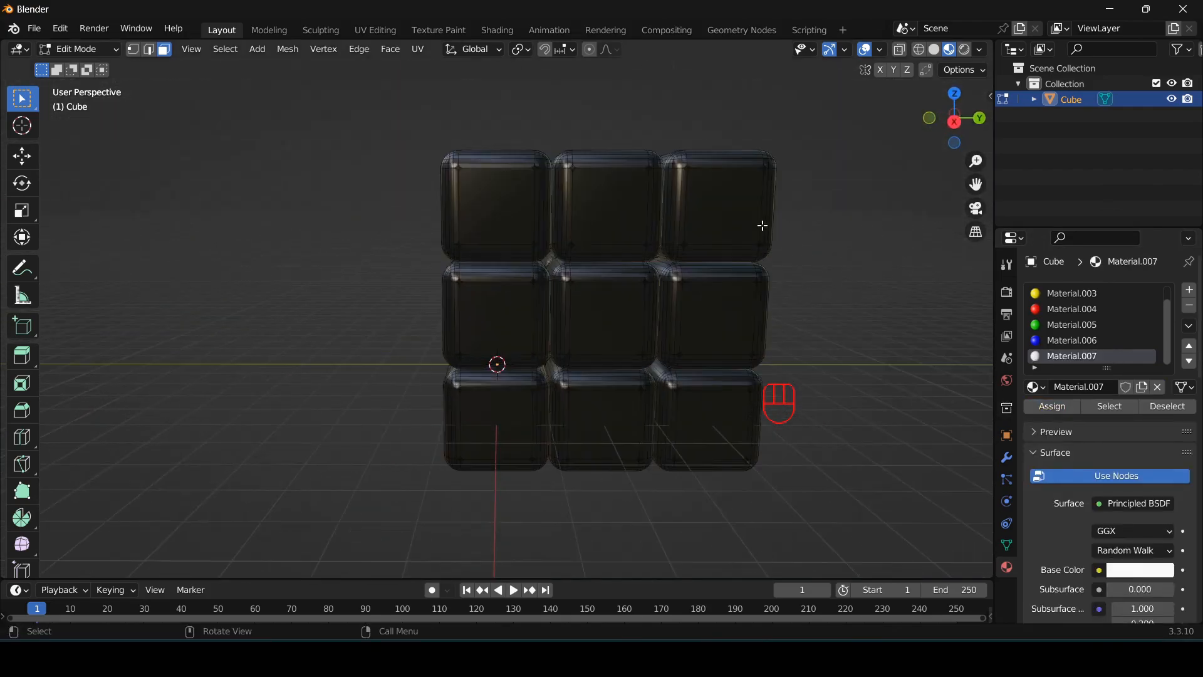
pyautogui.keyDown('shift'); pyautogui.click(724, 207); pyautogui.keyUp('shift')
pyautogui.keyDown('shift'); pyautogui.click(610, 207); pyautogui.keyUp('shift')
pyautogui.keyDown('shift'); pyautogui.click(497, 207); pyautogui.keyUp('shift')
pyautogui.keyDown('shift'); pyautogui.click(496, 317); pyautogui.keyUp('shift')
pyautogui.keyDown('shift'); pyautogui.click(608, 318); pyautogui.keyUp('shift')
pyautogui.keyDown('shift'); pyautogui.click(718, 318); pyautogui.keyUp('shift')
pyautogui.keyDown('shift'); pyautogui.click(718, 425); pyautogui.keyUp('shift')
pyautogui.keyDown('shift'); pyautogui.click(604, 425); pyautogui.keyUp('shift')
pyautogui.keyDown('shift'); pyautogui.click(496, 425); pyautogui.keyUp('shift')
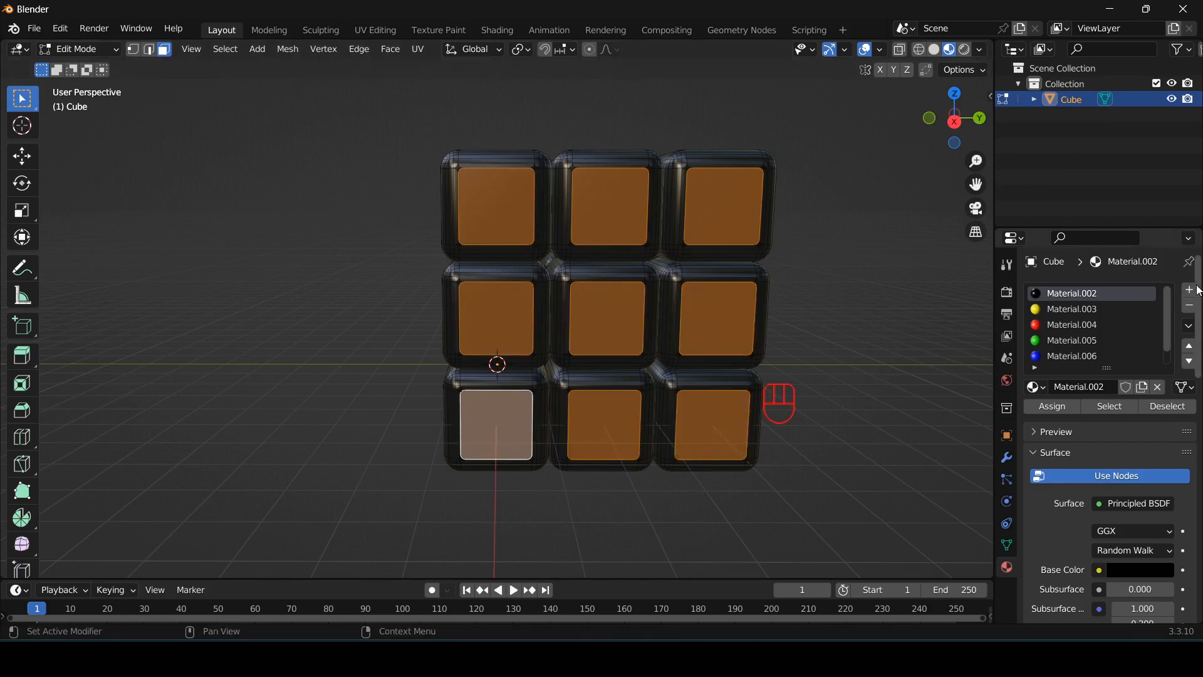
# - Add a seventh material with a light blue base color (H 0.603, S 0.979, V 0.800) and assign it to the selected positive X faces
pyautogui.click(1189, 290)
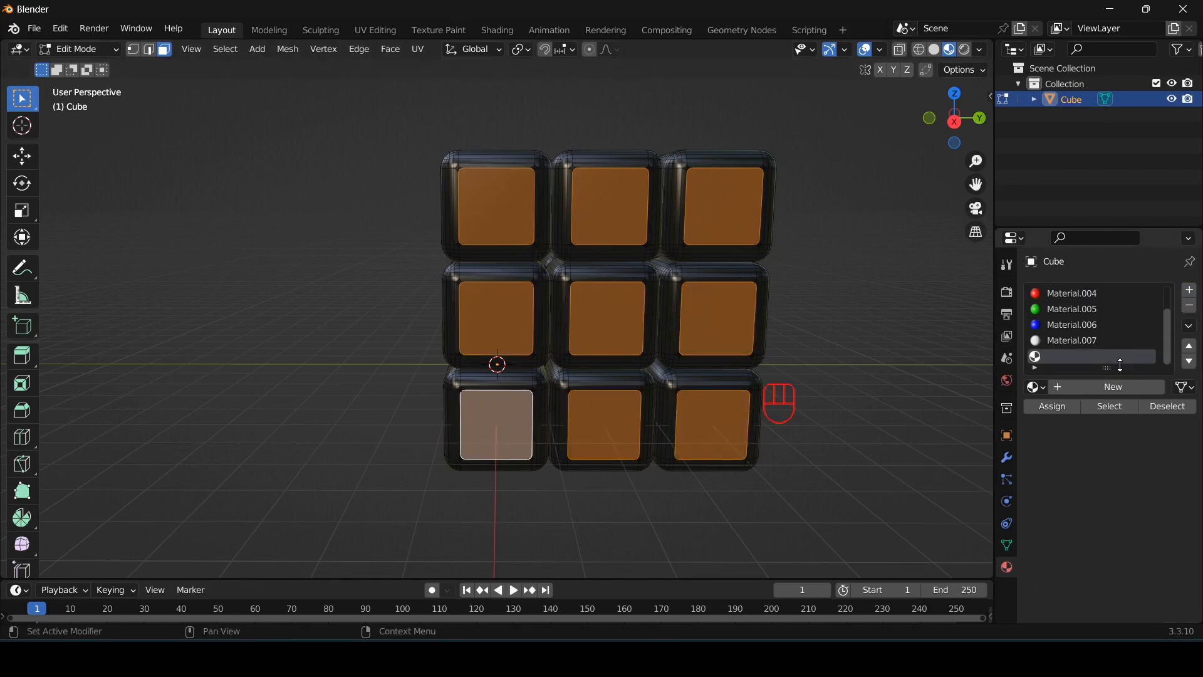
pyautogui.click(1113, 387)
pyautogui.click(1140, 570)
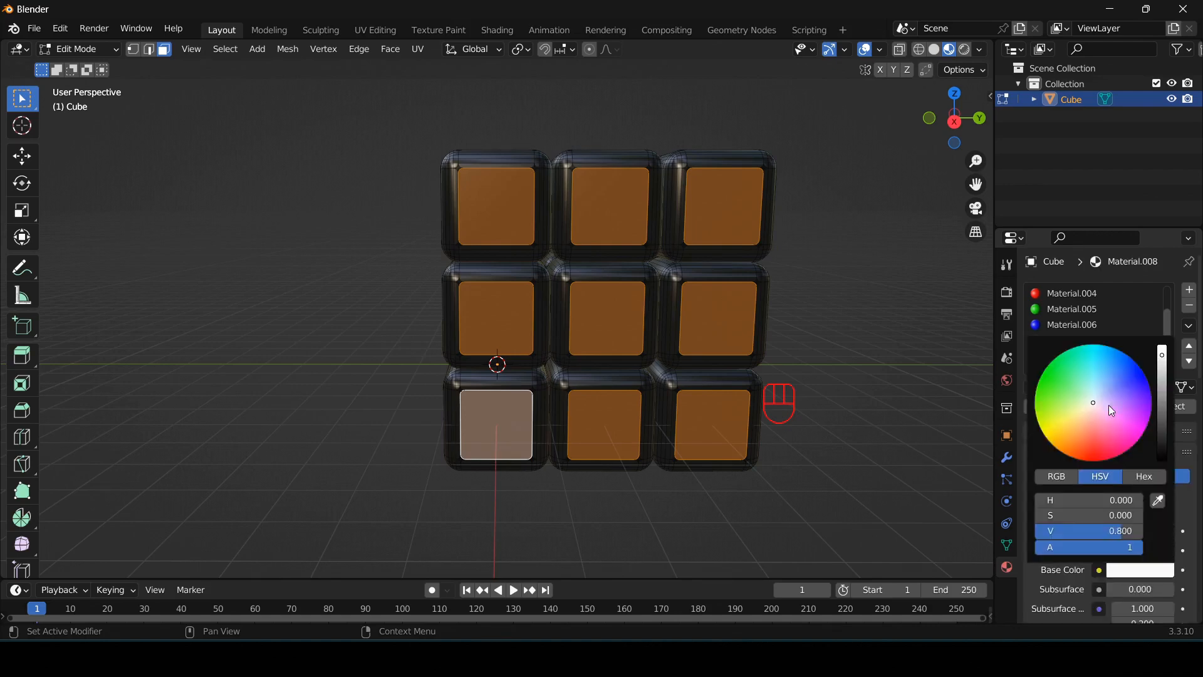
pyautogui.moveTo(1097, 404); pyautogui.dragTo(1114, 357)
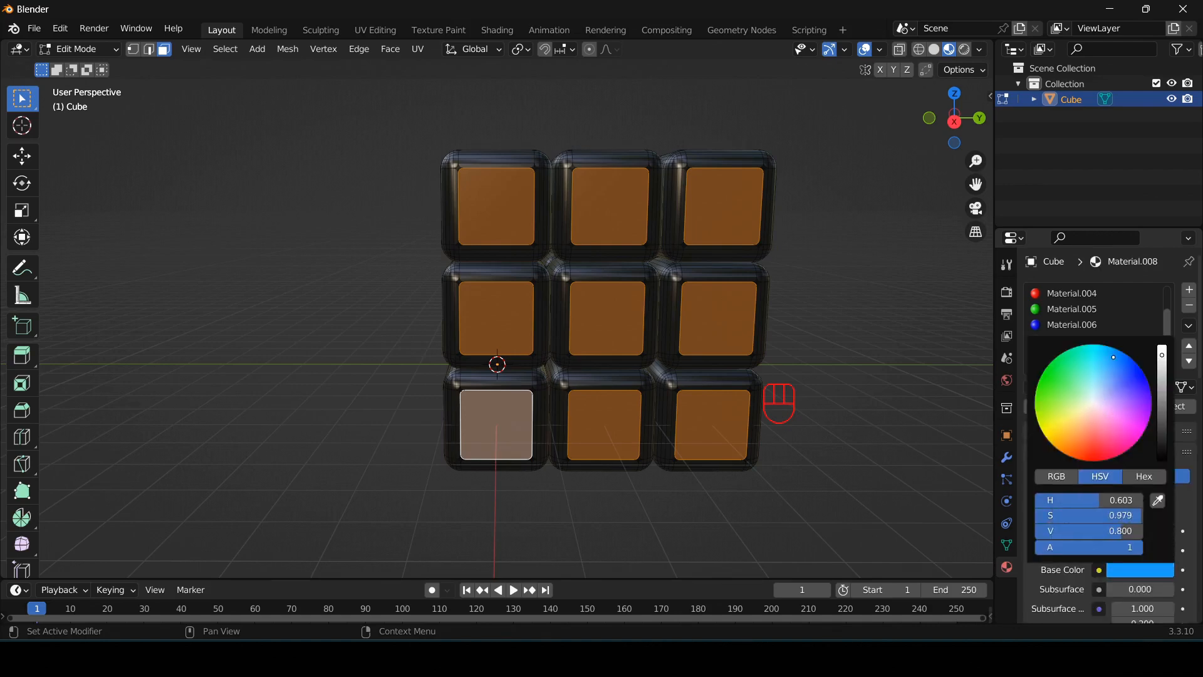
pyautogui.click(1052, 406)
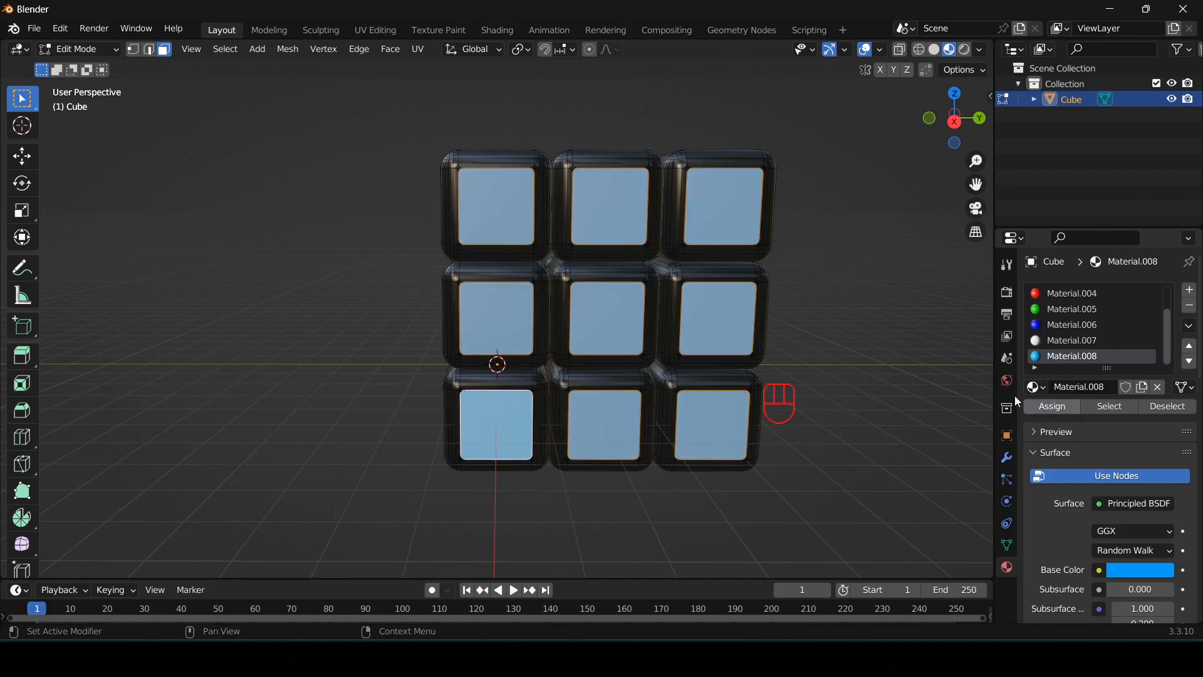
# - Return to Object Mode and inspect the coloured faces of the cube grid from several sides
pyautogui.press('Tab')
pyautogui.moveTo(807, 344); pyautogui.dragTo(611, 365, button='middle')
pyautogui.scroll(5, 550, 353)
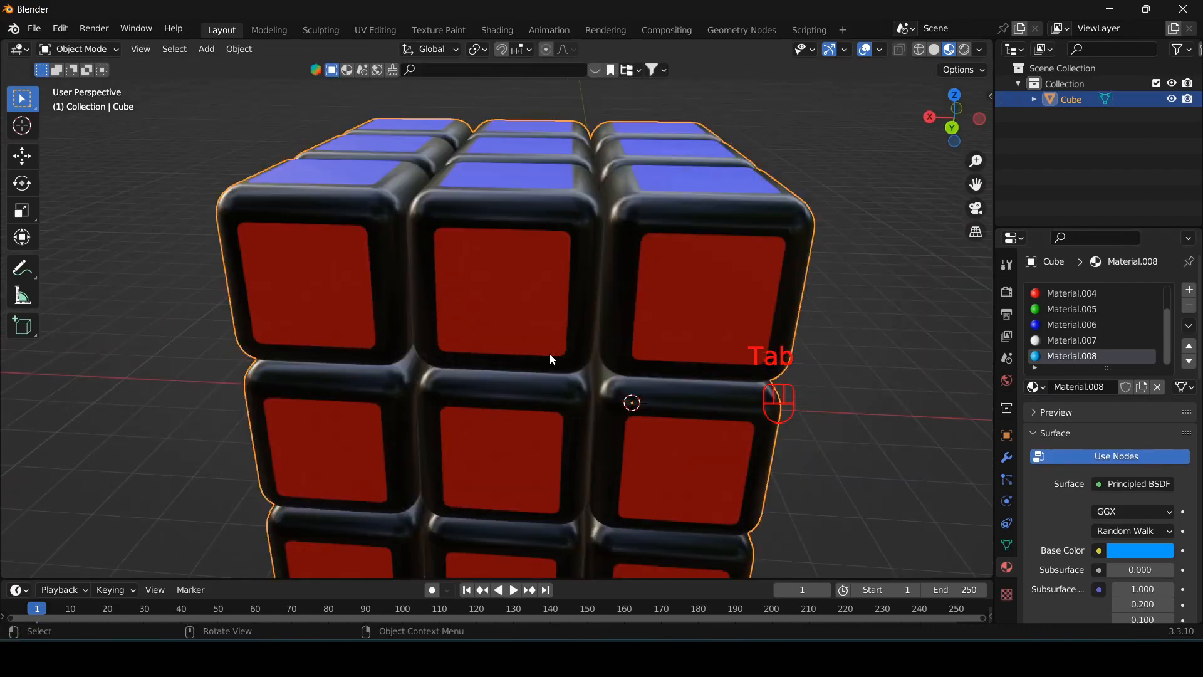
pyautogui.scroll(3, 554, 329)
pyautogui.scroll(-8, 554, 321)
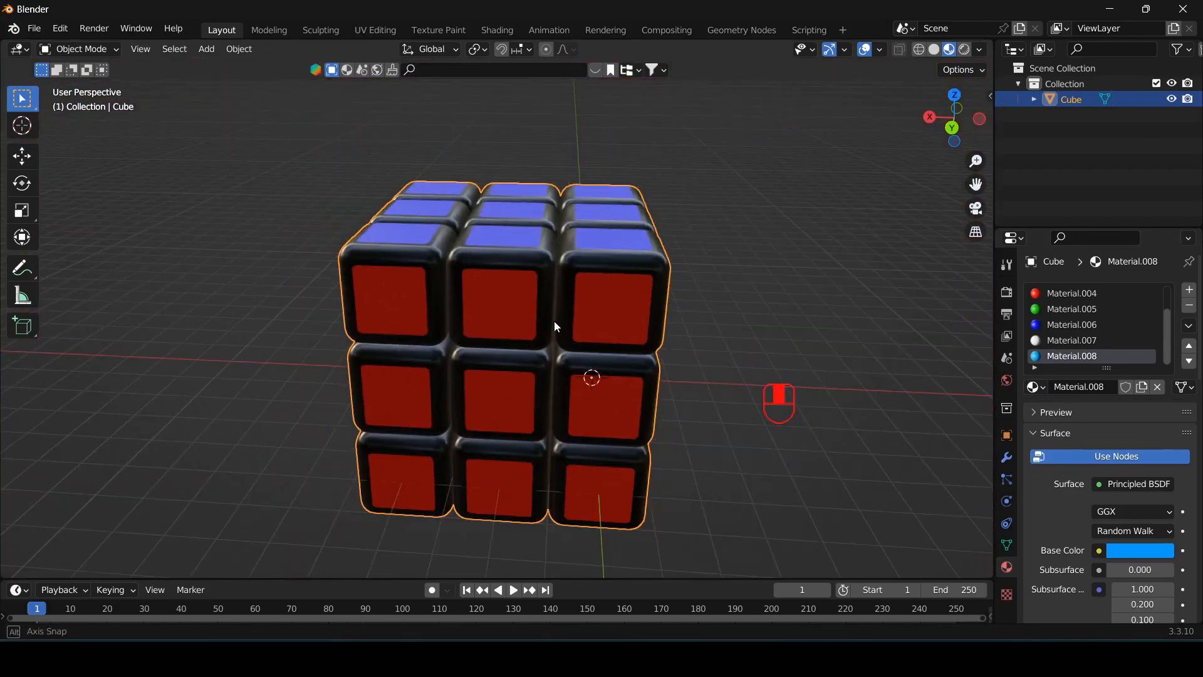
pyautogui.scroll(-3, 556, 322)
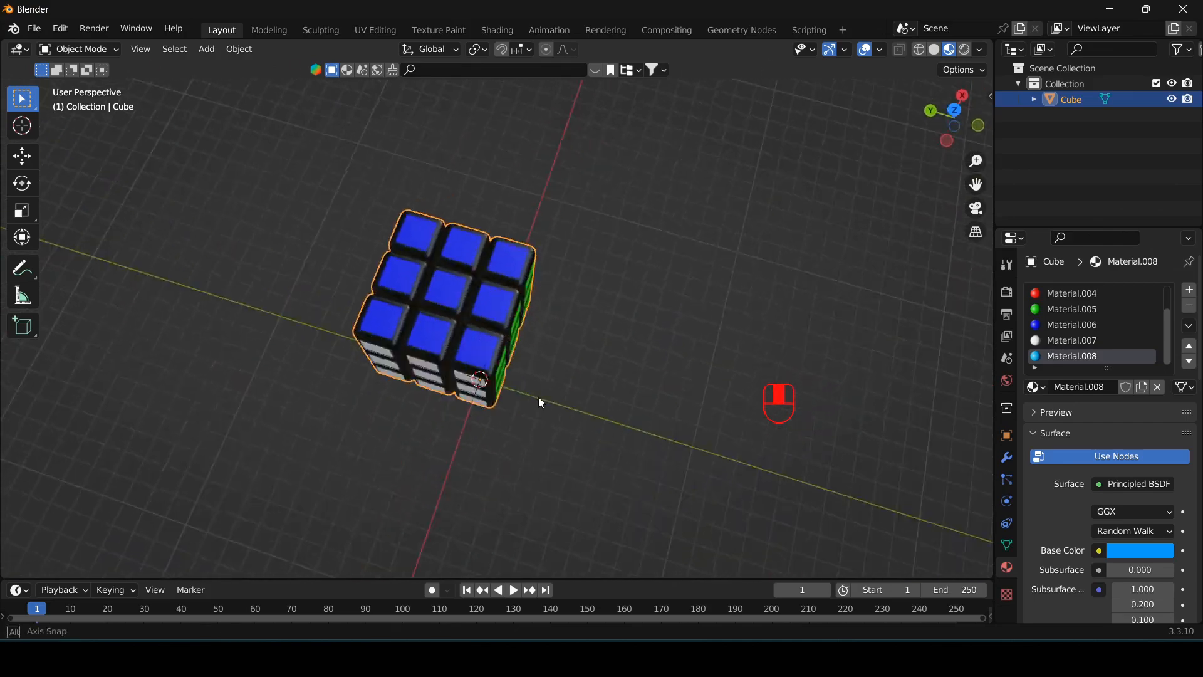